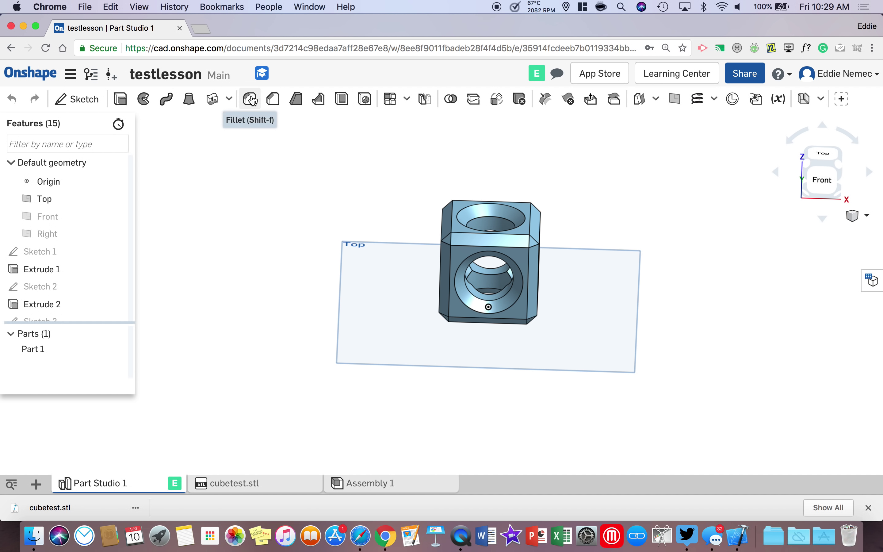
Step: Orbit around the drilled cube to inspect its holes, then return to the Documents page
right_click_drag(500, 267, 532, 262)
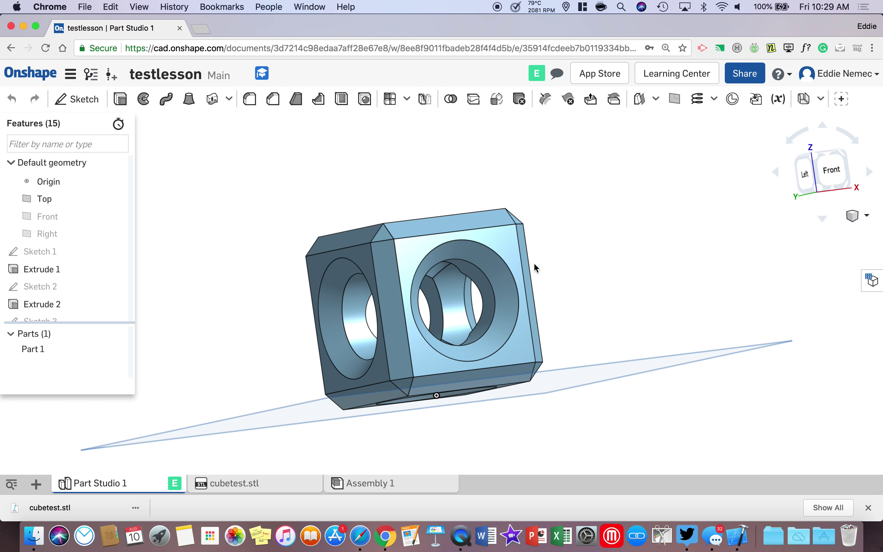
right_click_drag(566, 300, 438, 256)
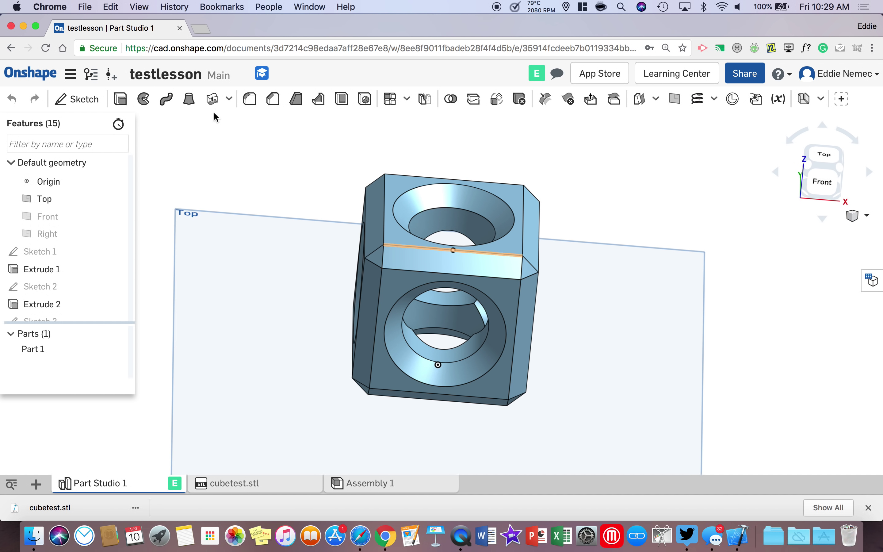
left_click(30, 82)
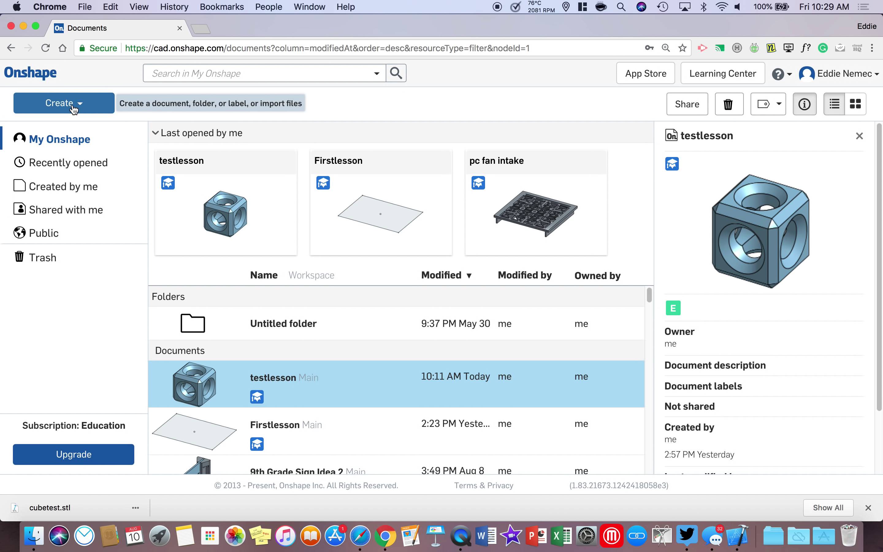
Step: Create a new document from Create > Document named testlesson1
left_click(76, 107)
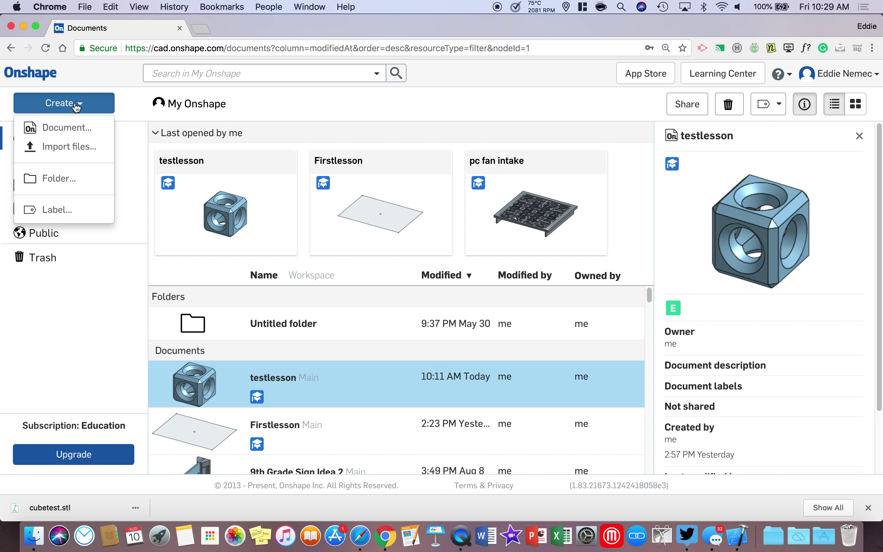
left_click(76, 129)
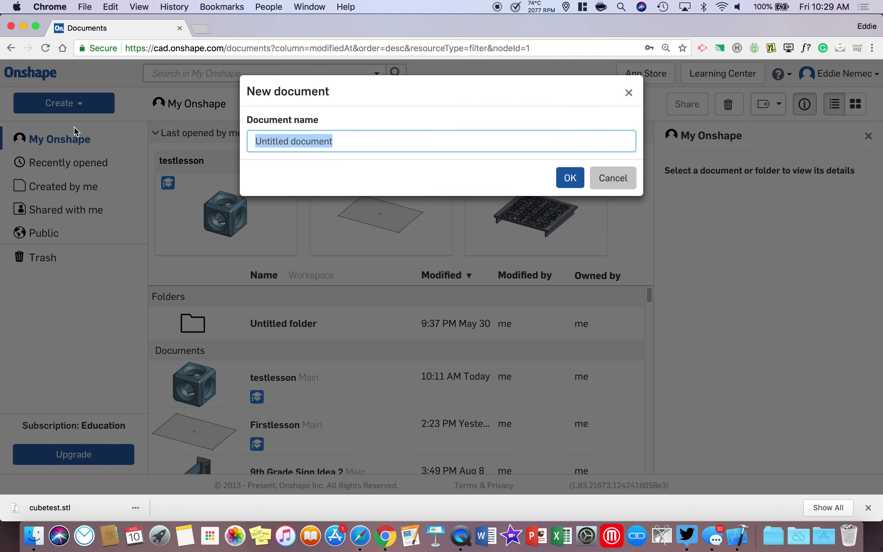
type("test")
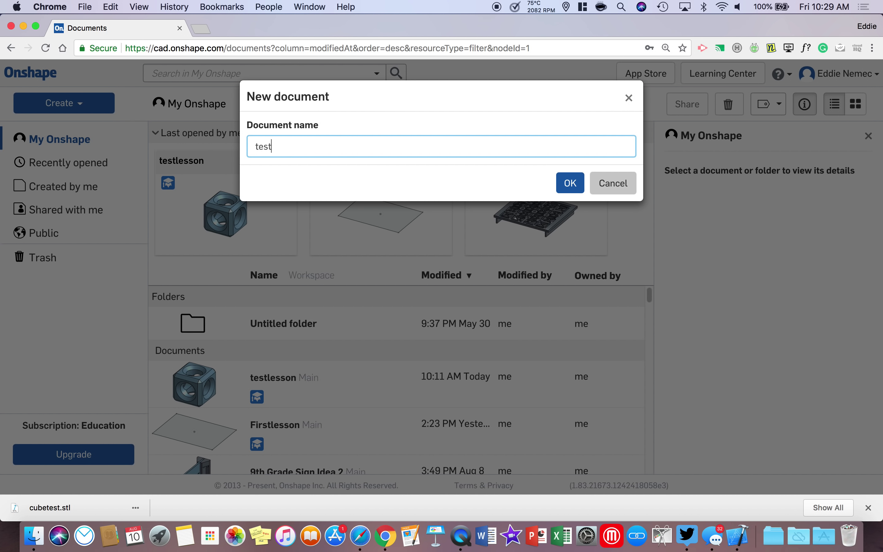
type("lesson1")
left_click(566, 188)
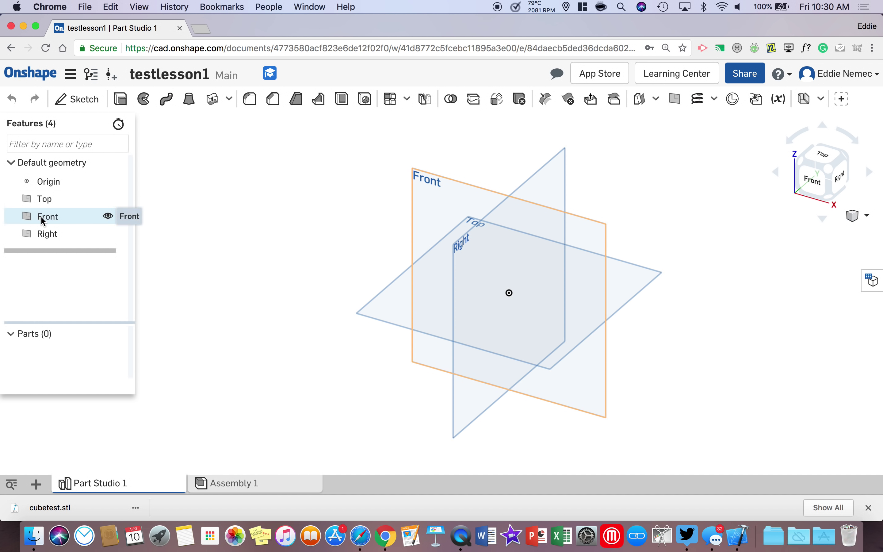
Step: Hide the Front and Right planes and view the Top plane straight down
left_click(108, 217)
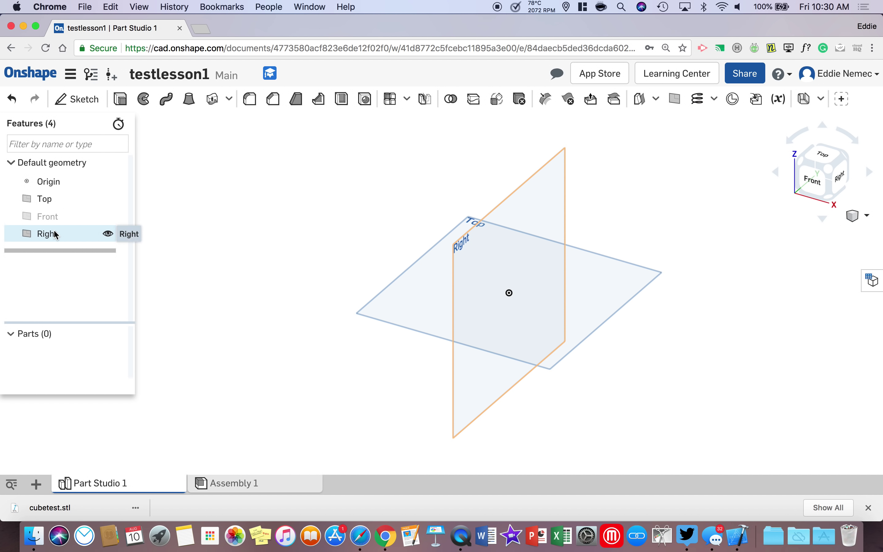
left_click(108, 234)
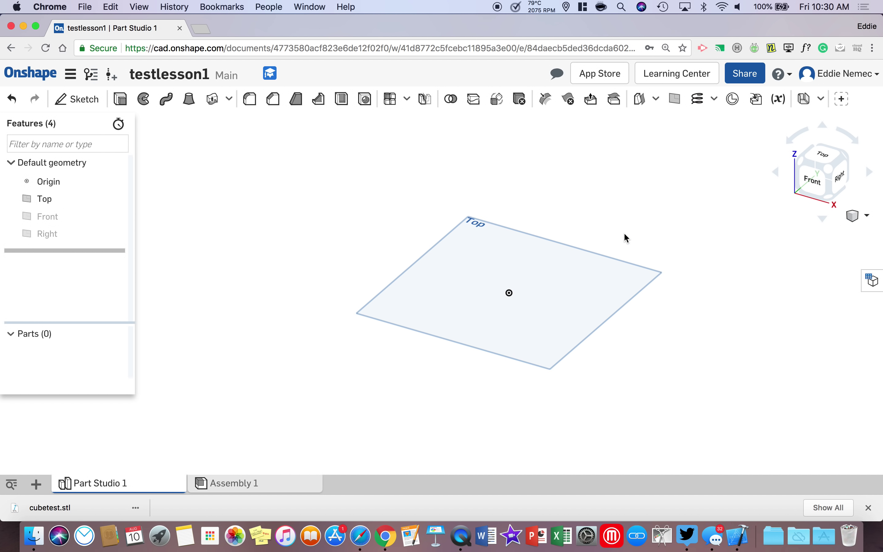
left_click(824, 161)
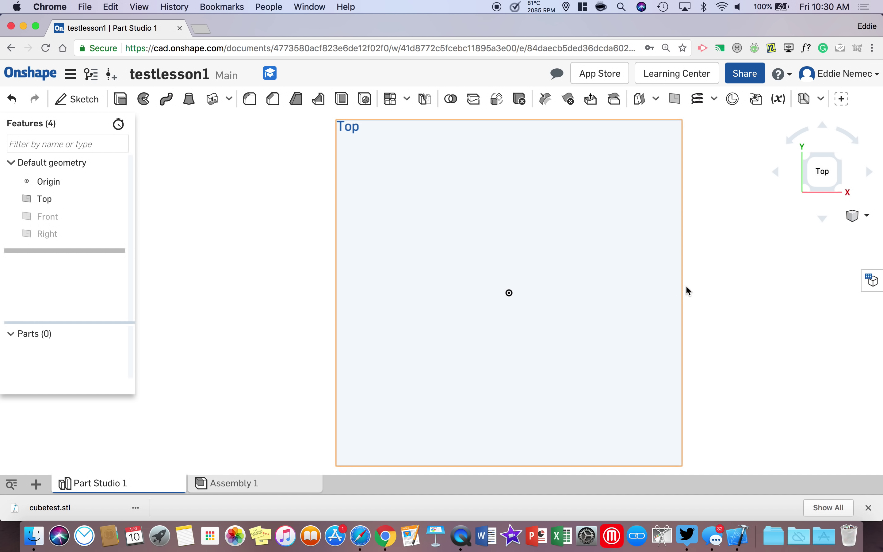
right_click_drag(628, 274, 569, 349)
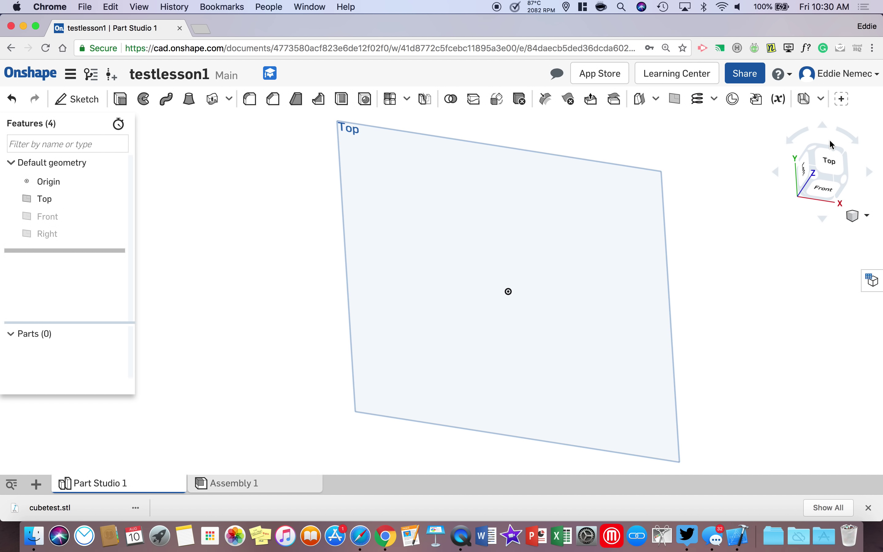
left_click(835, 163)
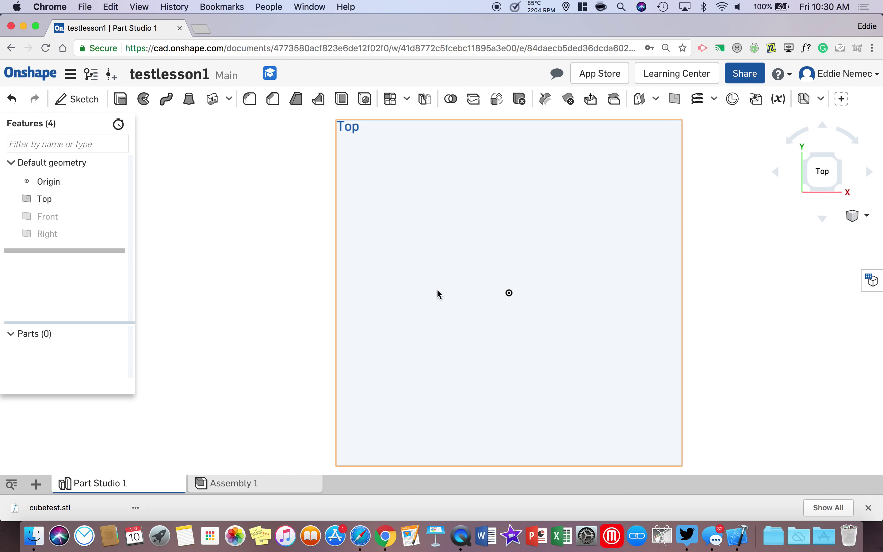
scroll(461, 283, "up", 5)
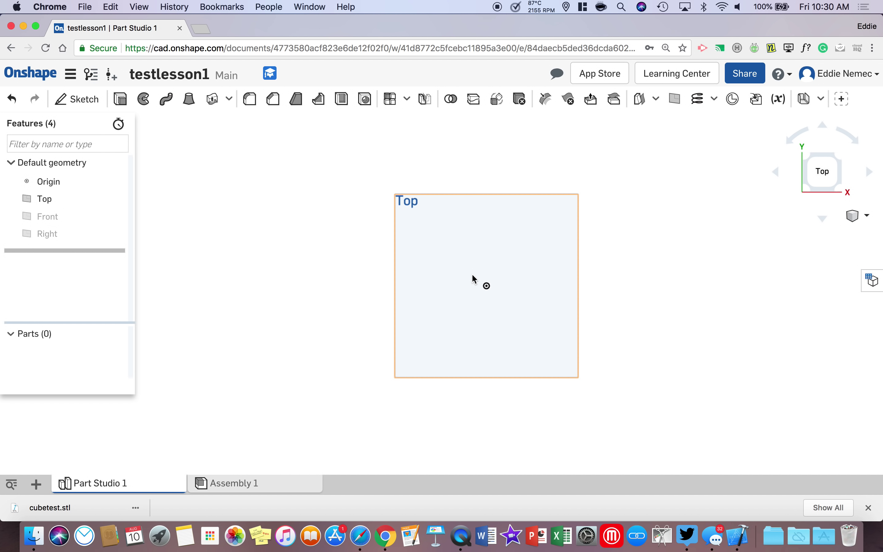
scroll(471, 273, "down", 8)
scroll(471, 274, "up", 8)
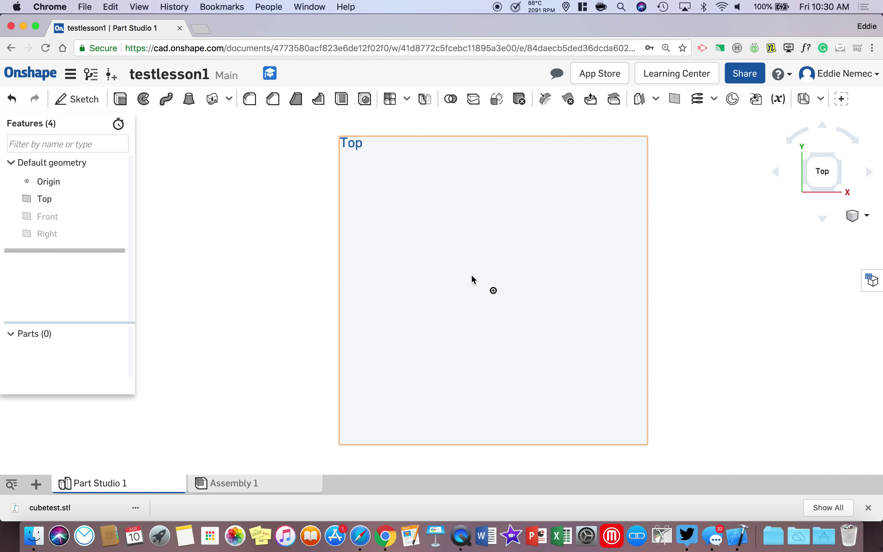
scroll(472, 274, "down", 8)
scroll(472, 274, "up", 8)
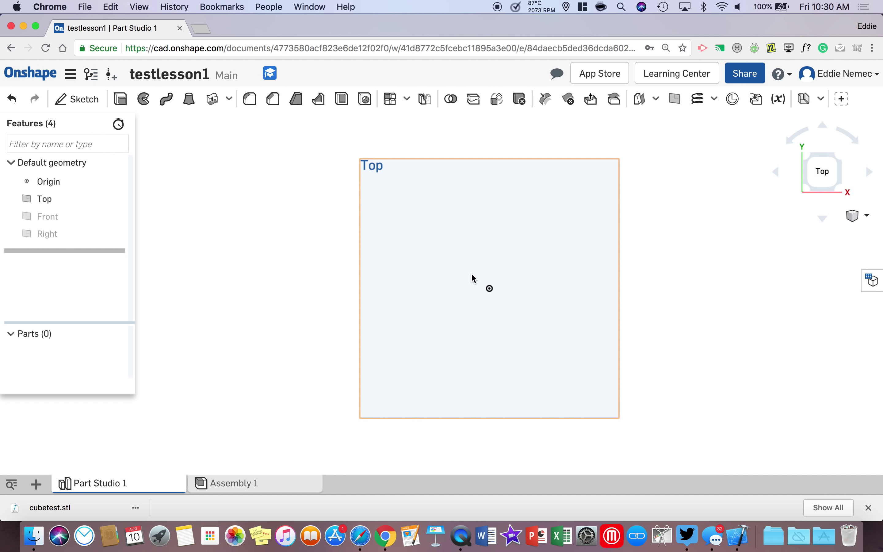
scroll(471, 277, "down", 4)
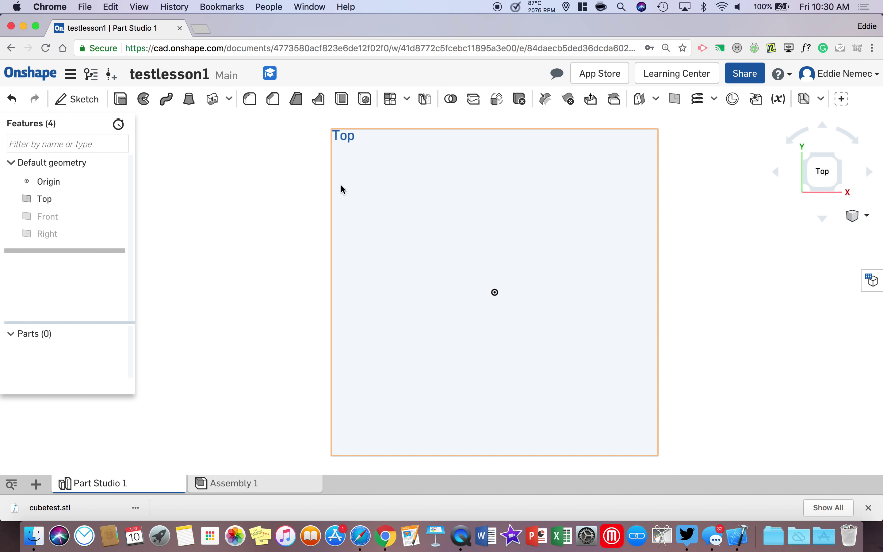
Step: Start Sketch 1 on the Top plane
left_click(77, 101)
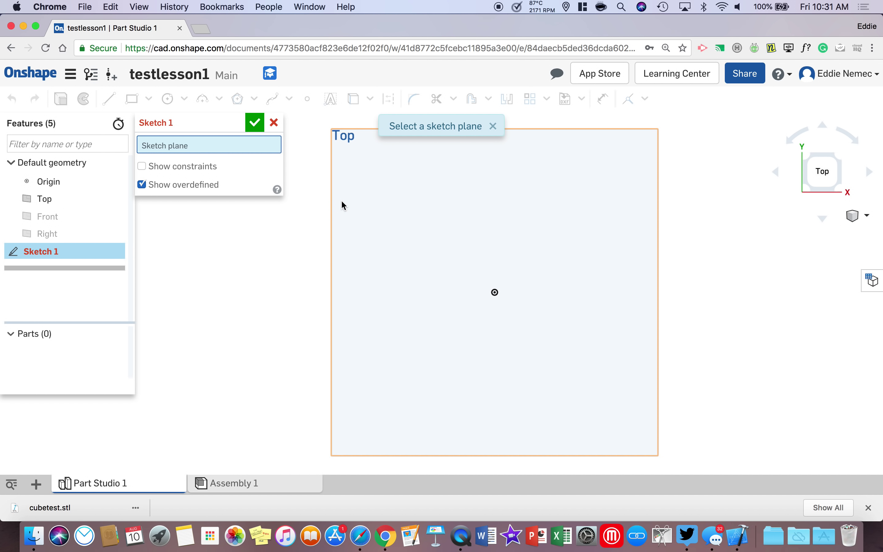
left_click(365, 201)
mouse_move(214, 116)
left_mouse_down()
mouse_move(136, 199)
mouse_move(99, 338)
left_mouse_up()
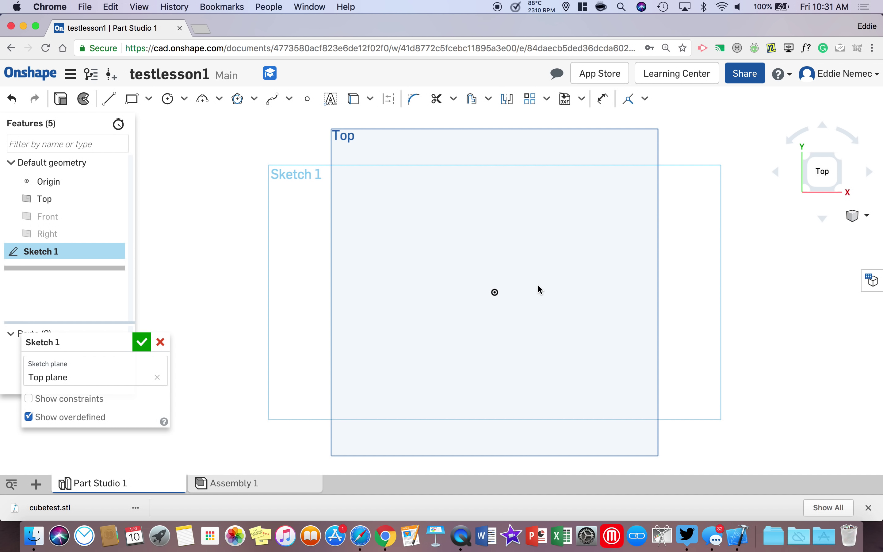
Step: Draw a center-point rectangle around the origin, roughly 2.705 by 2.51
left_click(149, 99)
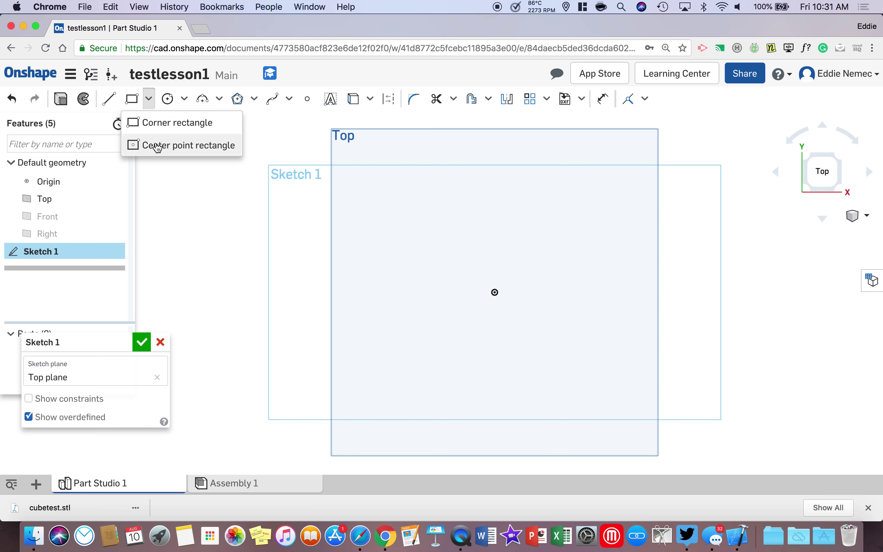
left_click(179, 145)
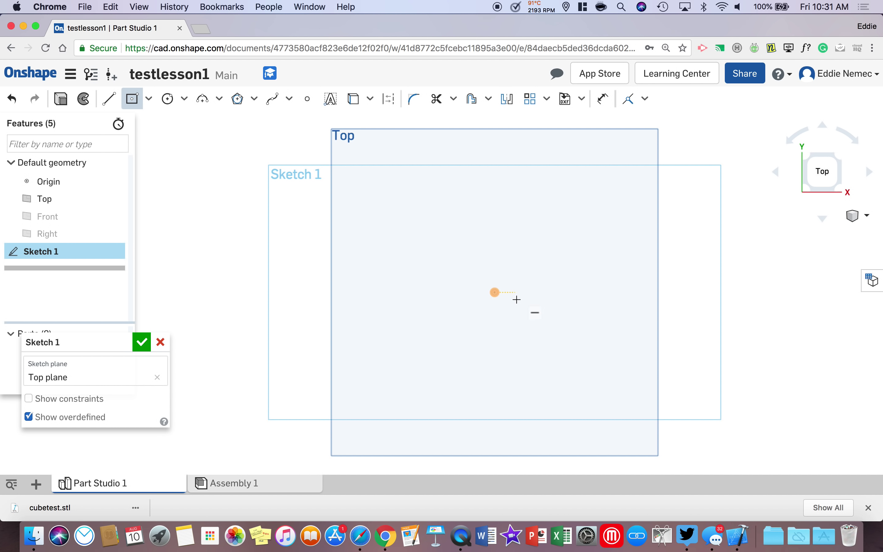
left_click(495, 293)
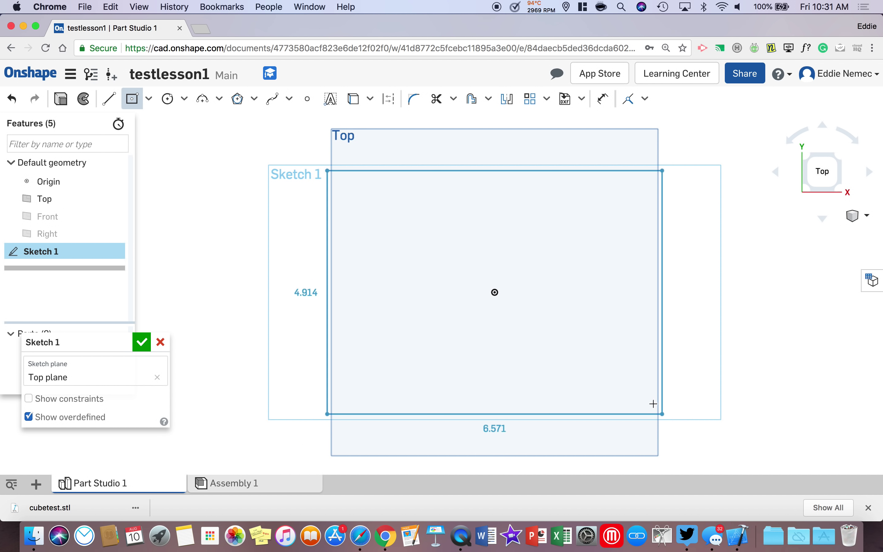
left_click(569, 361)
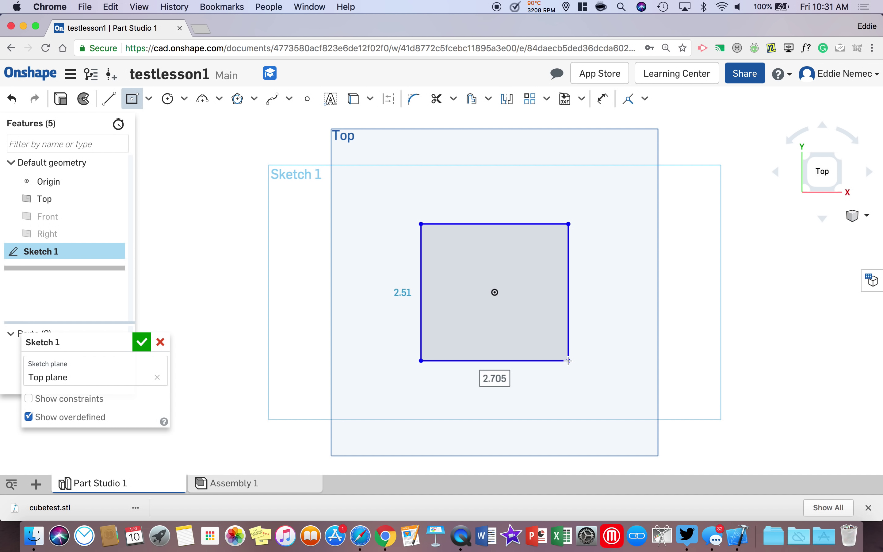
key("Tab")
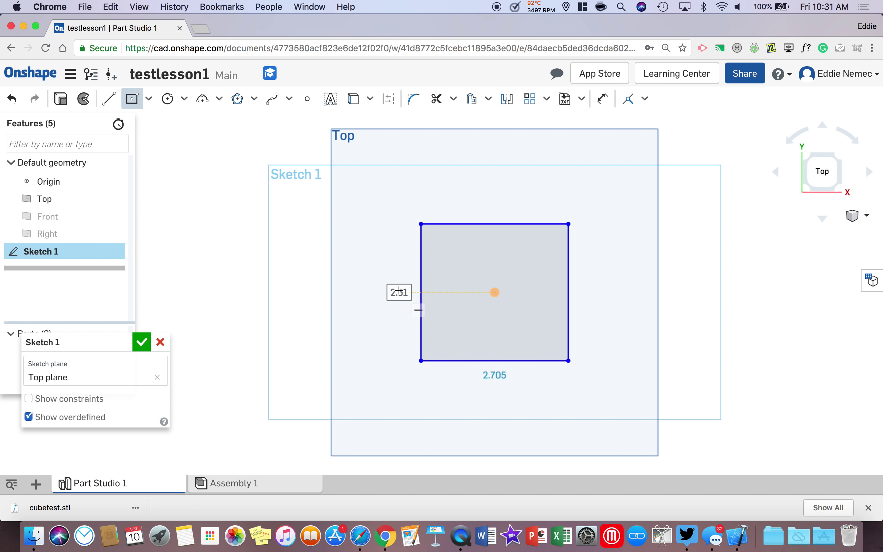
key("Tab")
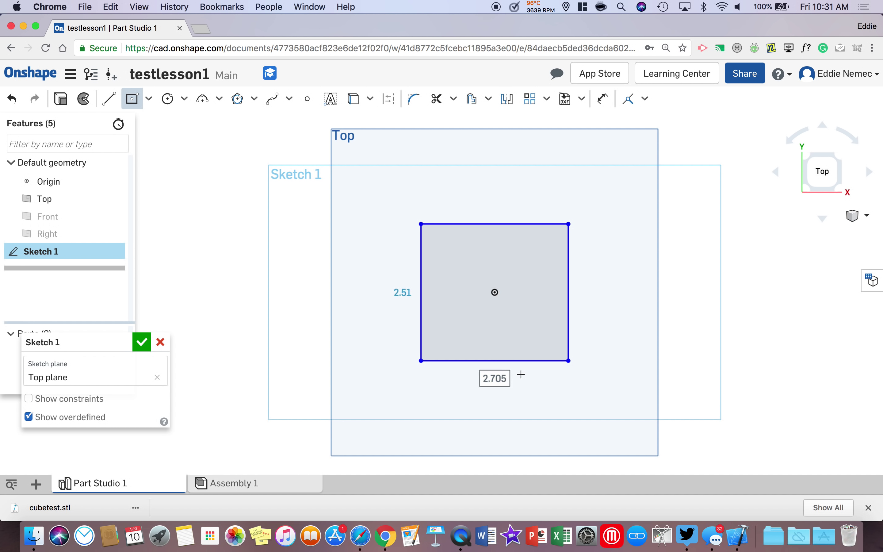
key("Tab")
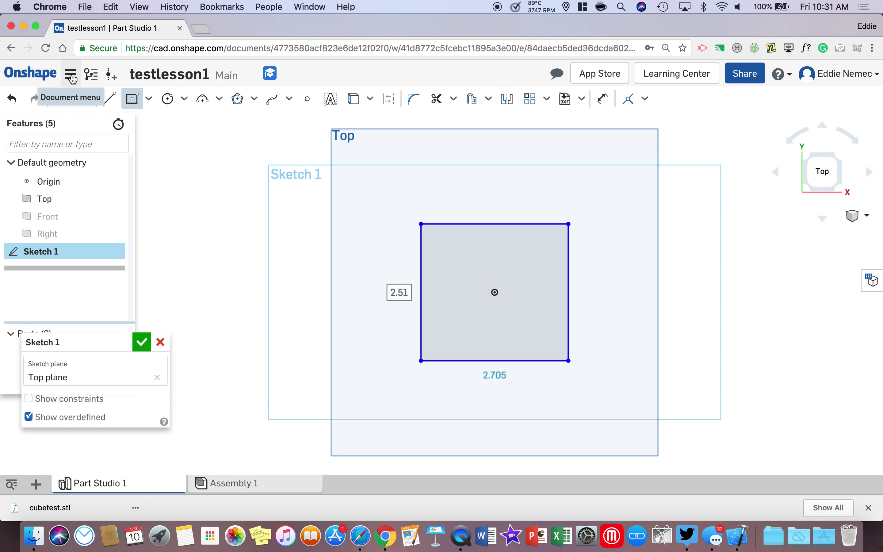
Step: Change the workspace default length unit from Inch to Millimeter
left_click(71, 76)
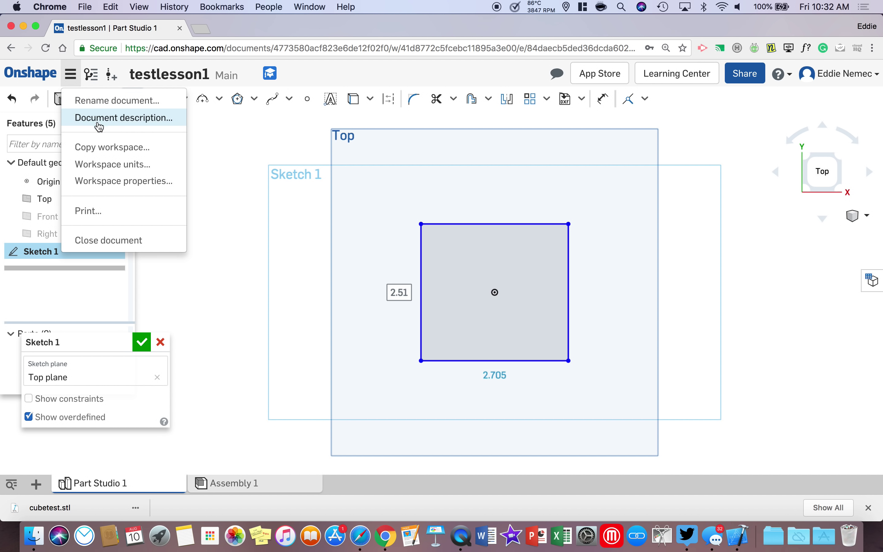
left_click(121, 168)
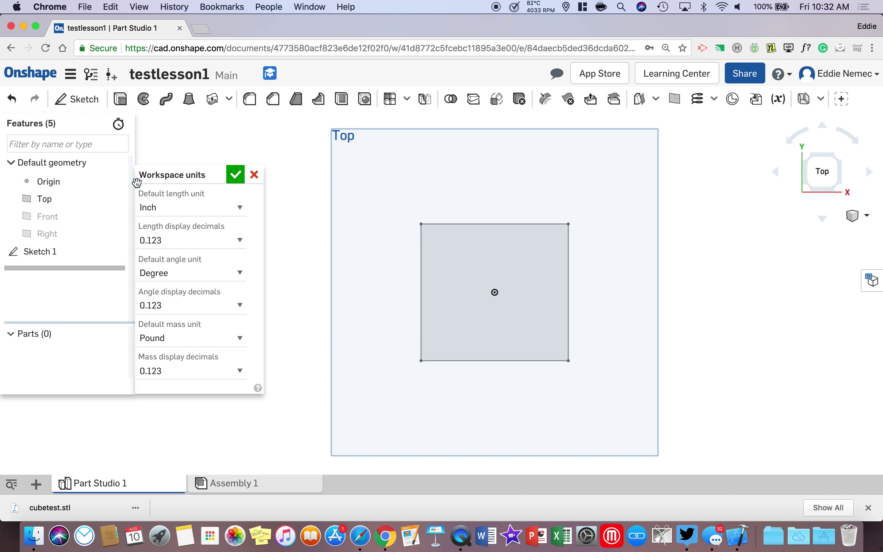
left_click(168, 209)
left_click(166, 229)
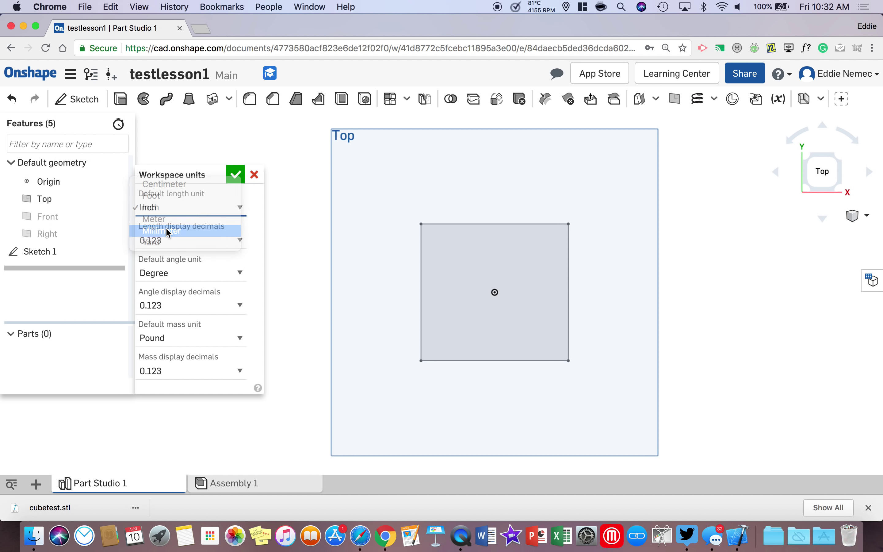
left_click(237, 176)
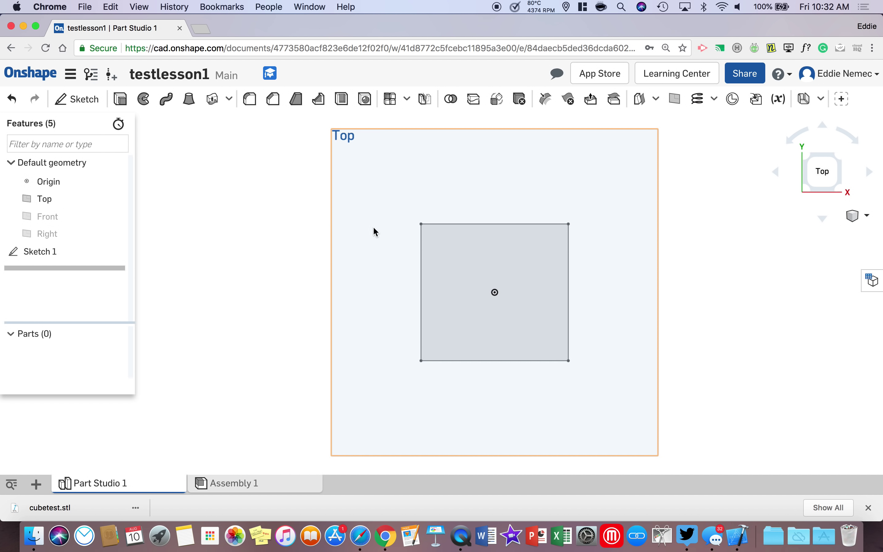
Step: Reopen Sketch 1 and dimension the rectangle's top edge to 50 mm
right_click(444, 254)
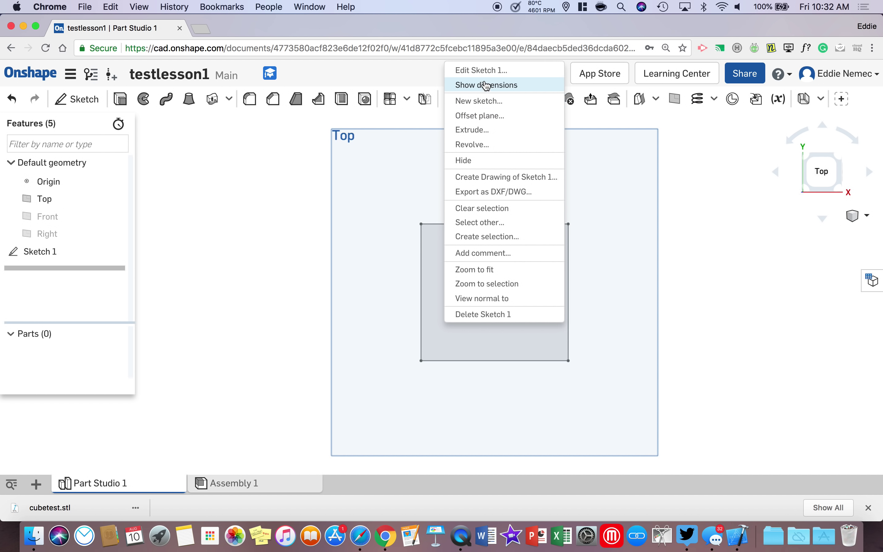
left_click(480, 72)
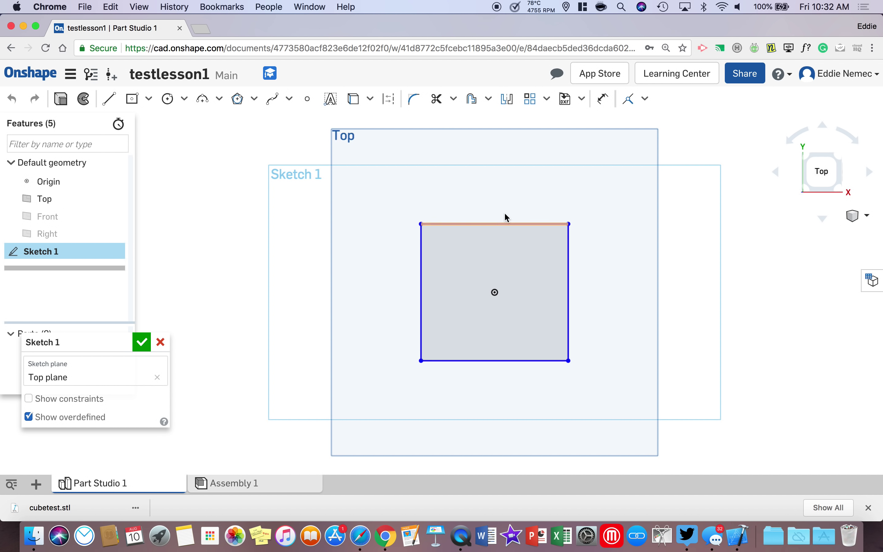
left_click(604, 100)
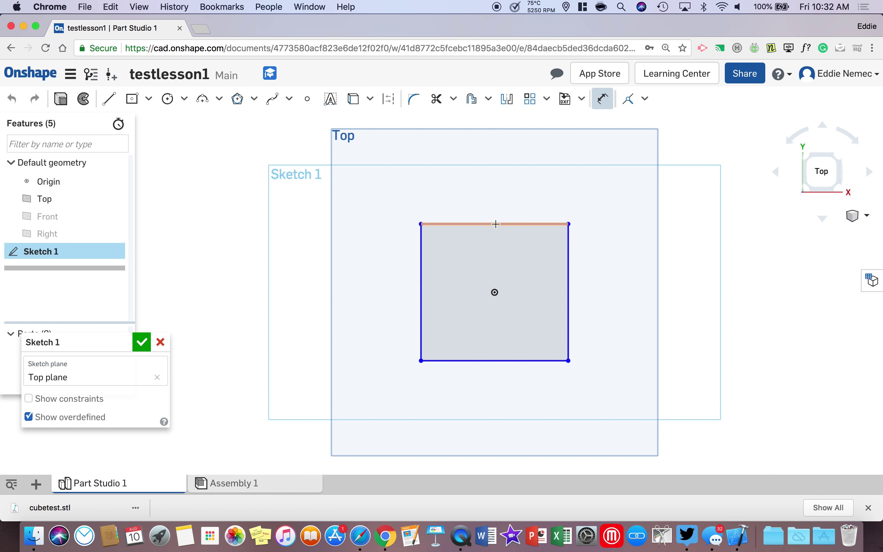
left_click(496, 224)
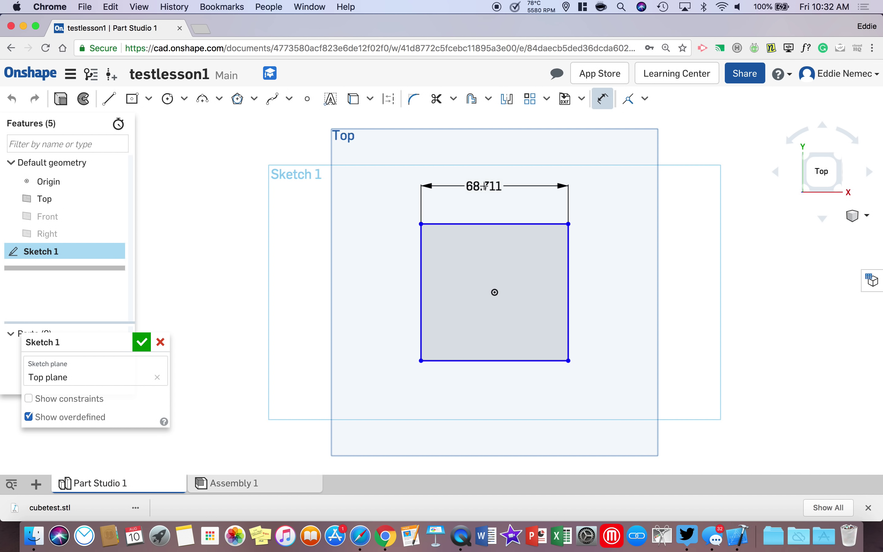
left_click(484, 188)
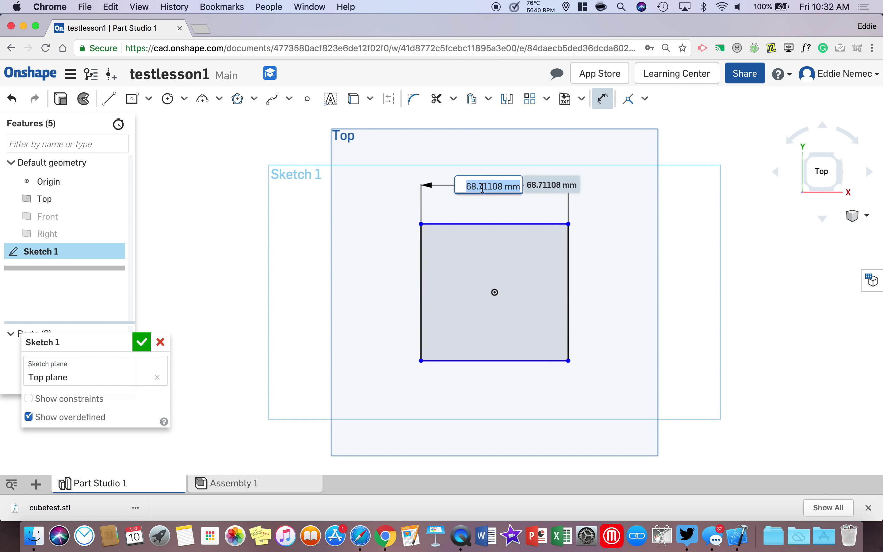
type("50")
key("Return")
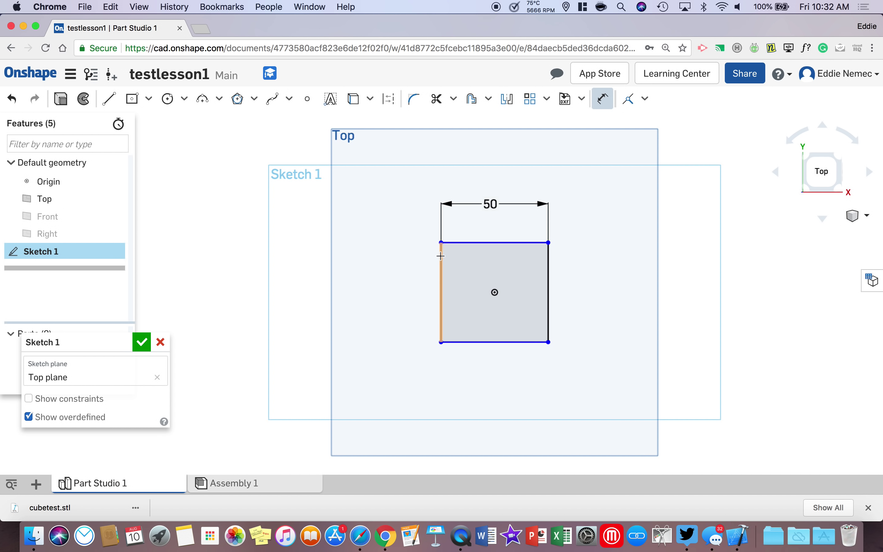
Step: Dimension the rectangle's left edge to 50 mm to make a square
left_click(441, 257)
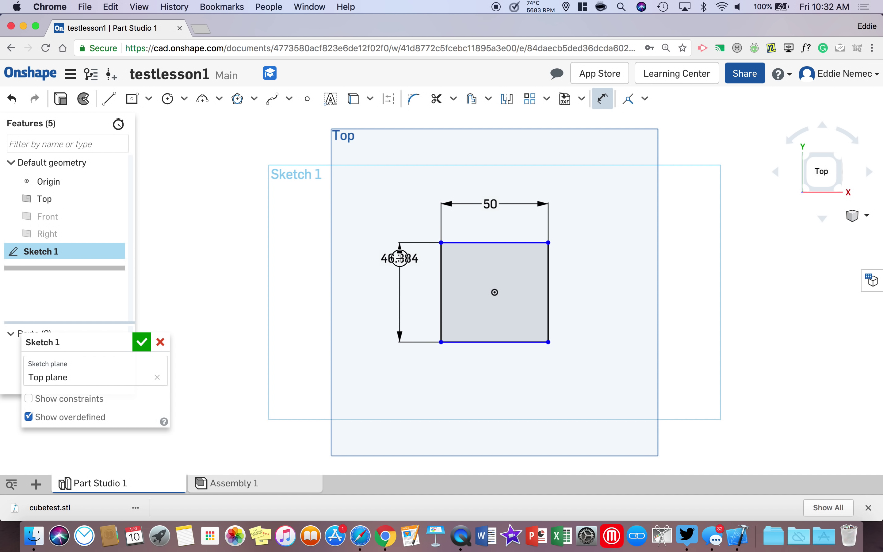
left_click(402, 258)
type("50")
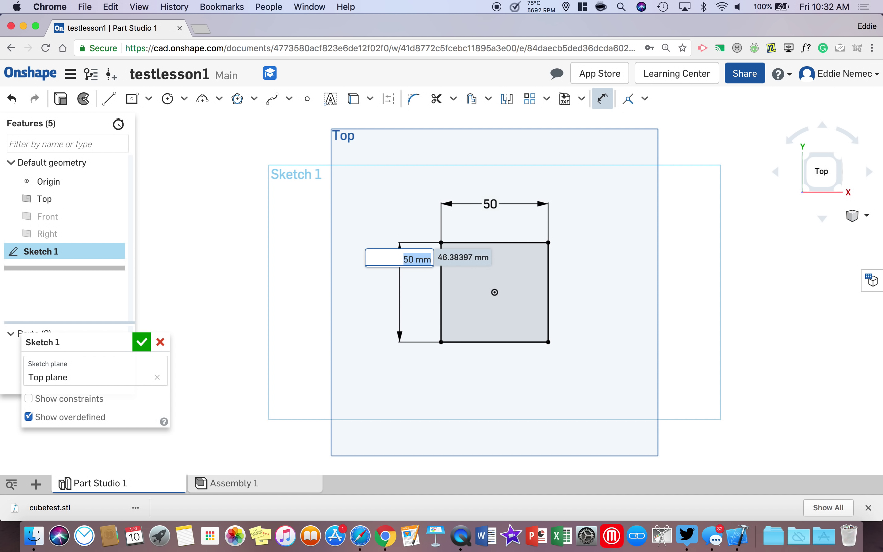
key("Return")
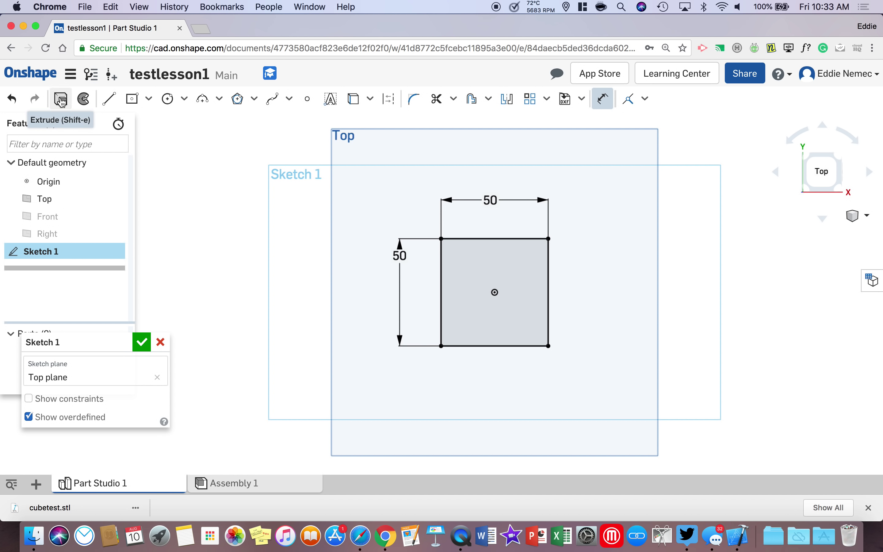
Step: Extrude the square sketch 50 mm deep into solid Part 1
left_click(62, 101)
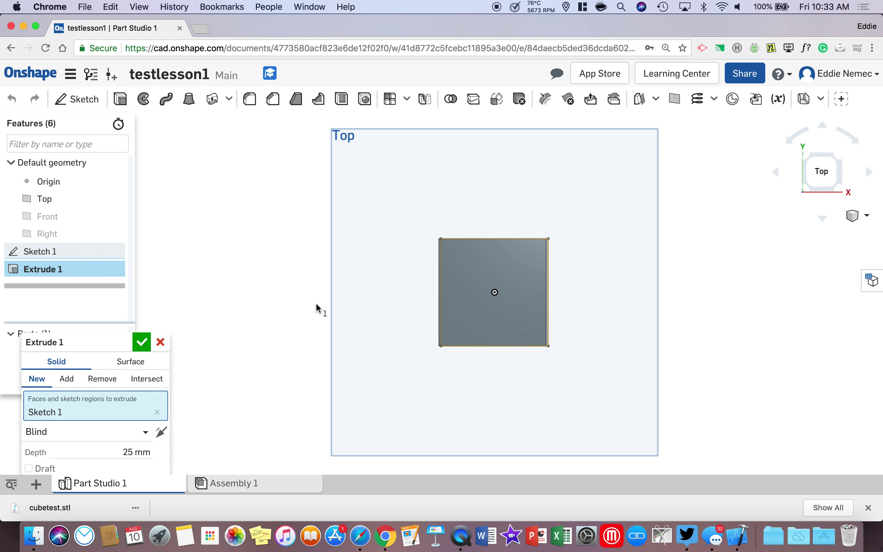
right_click_drag(609, 324, 367, 341)
left_click_drag(65, 337, 175, 187)
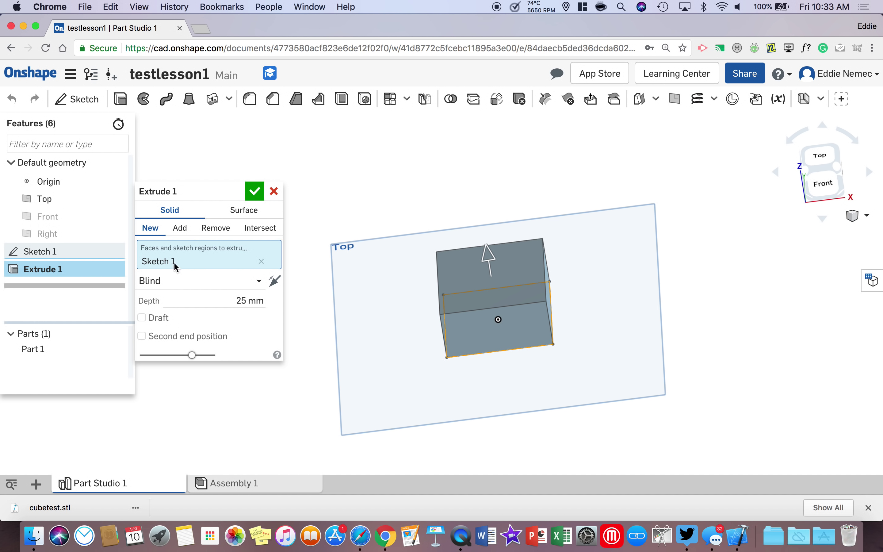
left_click(252, 300)
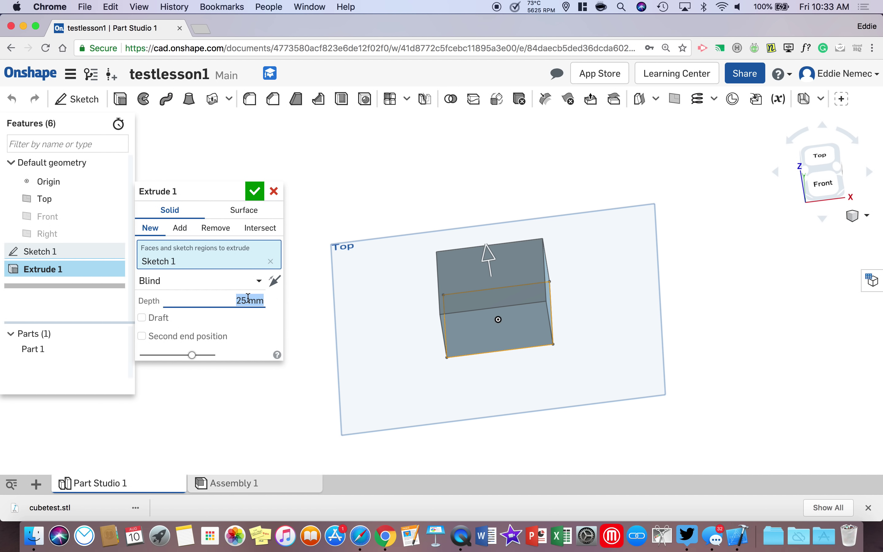
type("50")
key("Return")
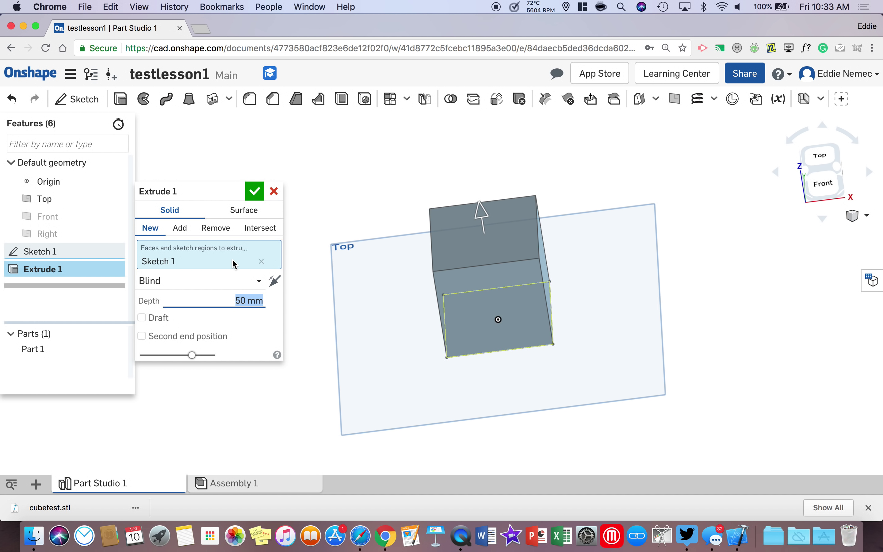
left_click(255, 191)
right_click_drag(288, 219, 361, 241)
Step: Switch to a straight front view of the cube and start Sketch 2
left_click(824, 181)
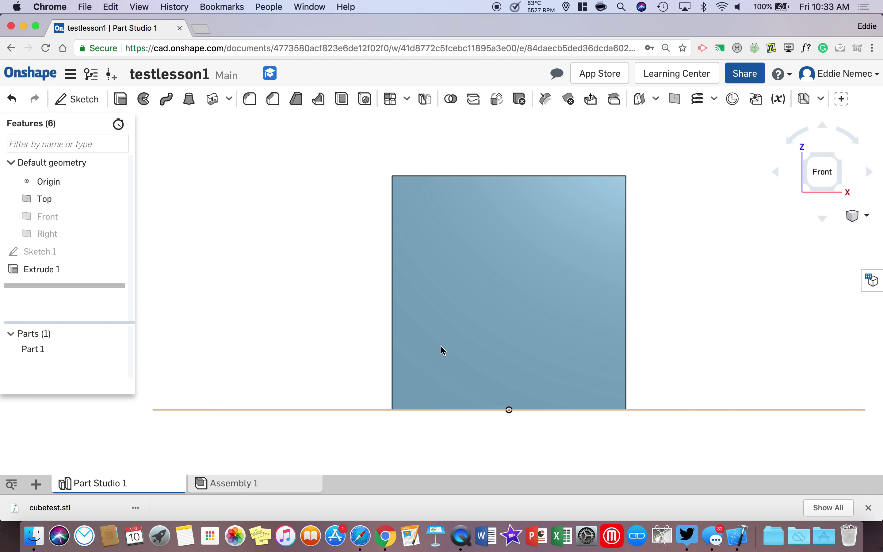
right_click_drag(532, 213, 547, 246)
left_click(819, 179)
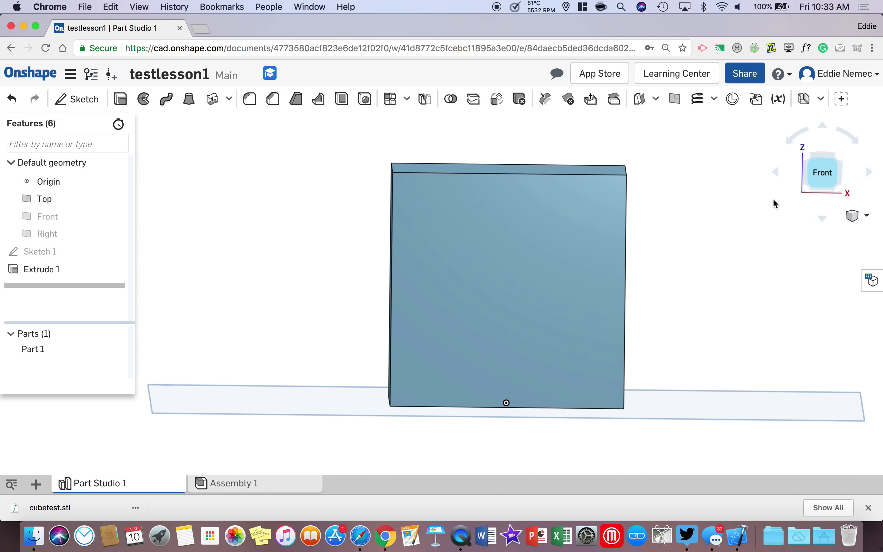
left_click(84, 104)
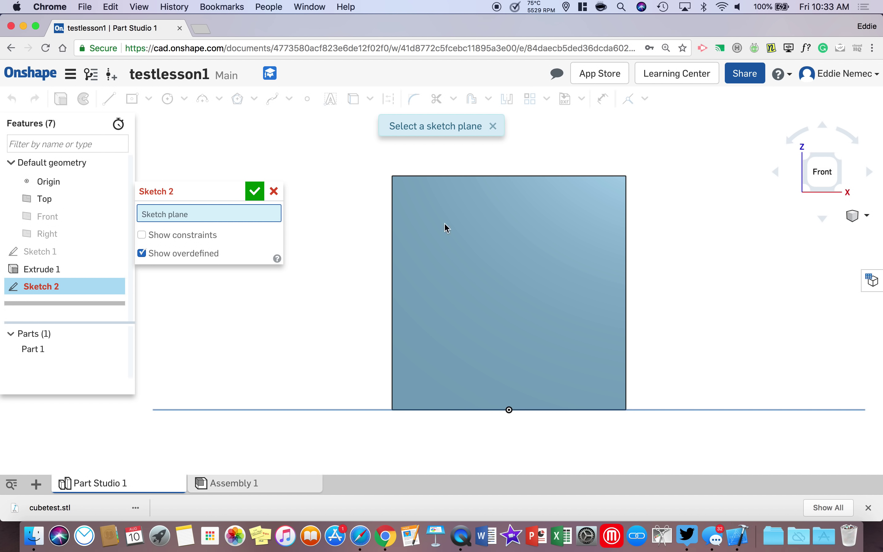
Step: Place Sketch 2 on the cube's front face and add a point at the bottom-edge origin
left_click(455, 229)
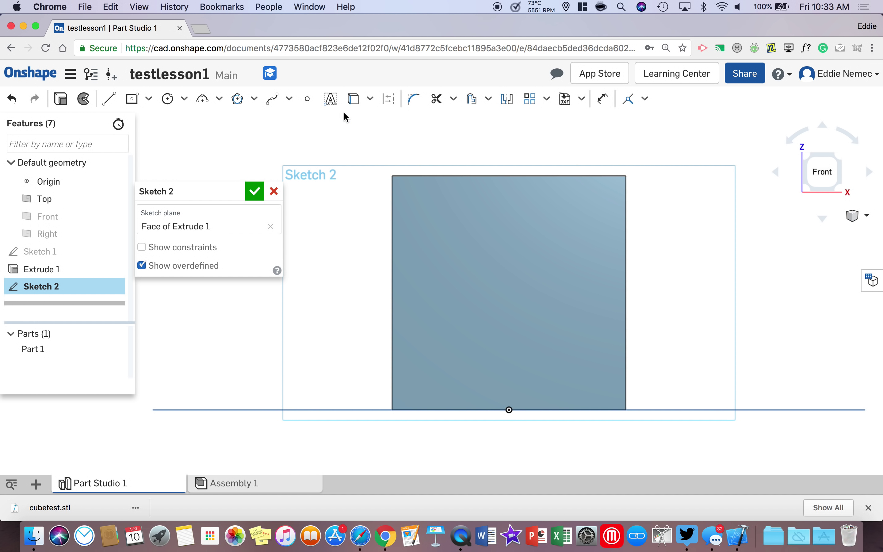
left_click(308, 101)
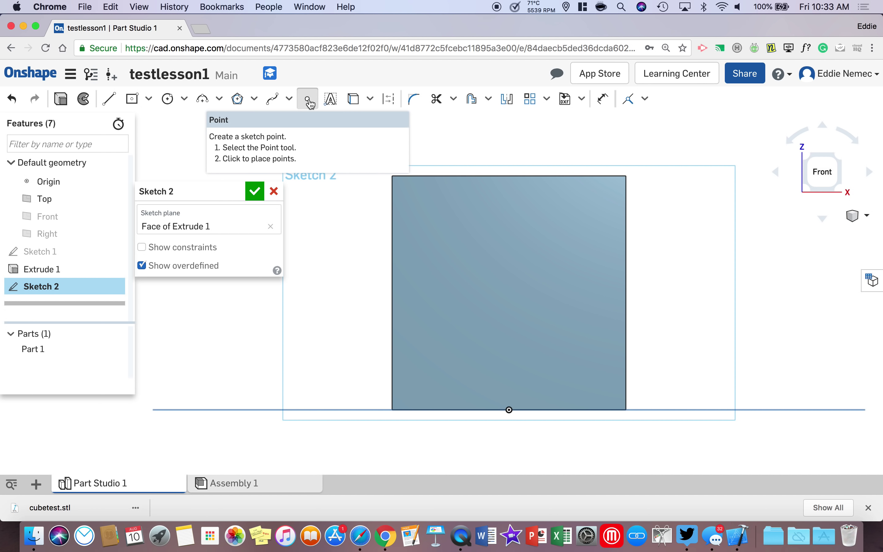
left_click(509, 410)
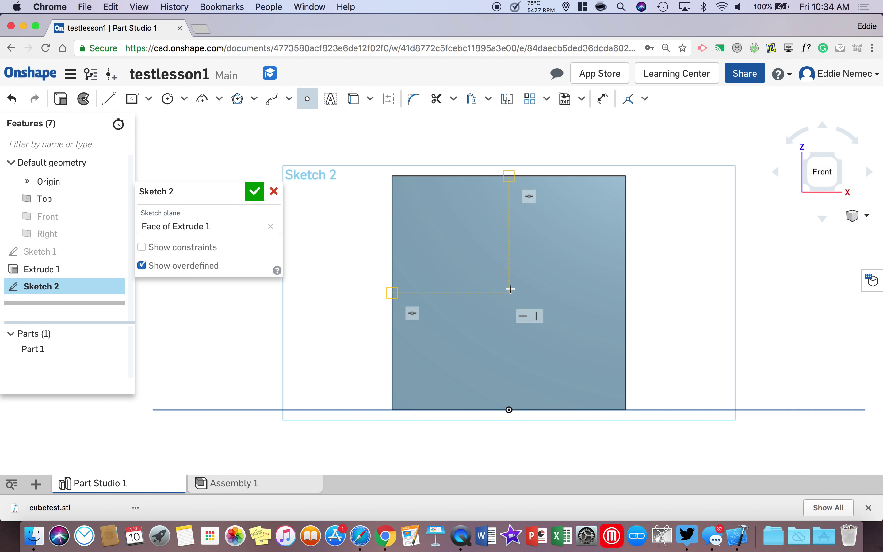
Step: Draw a 25 mm vertical line from the bottom-edge origin up to the face centre
left_click(109, 98)
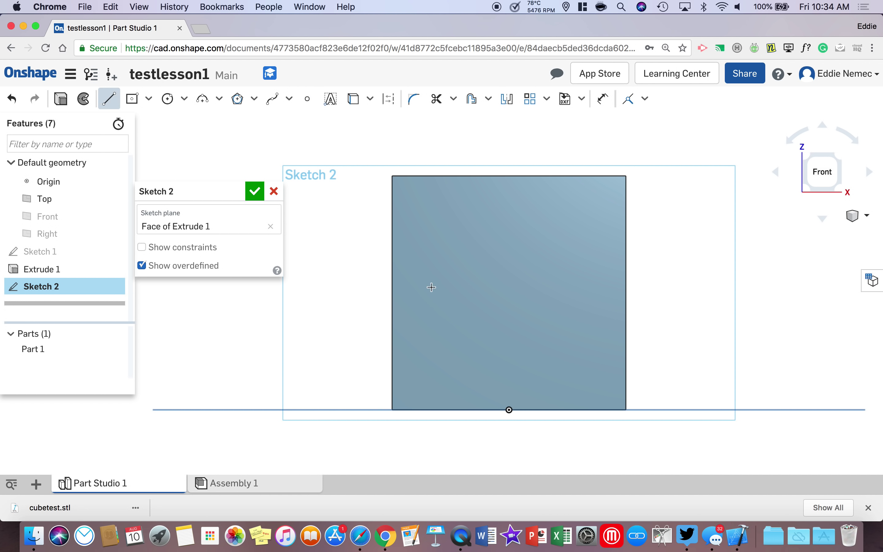
left_click(511, 401)
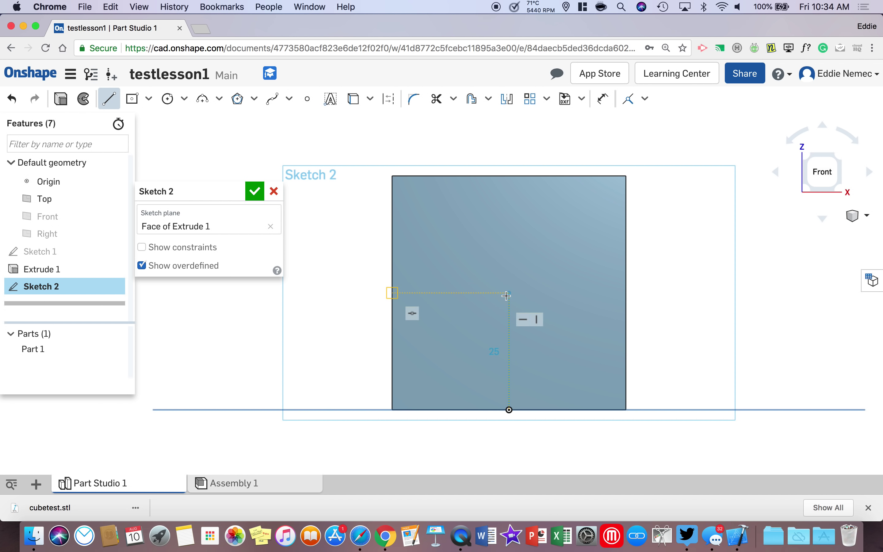
left_click(507, 294)
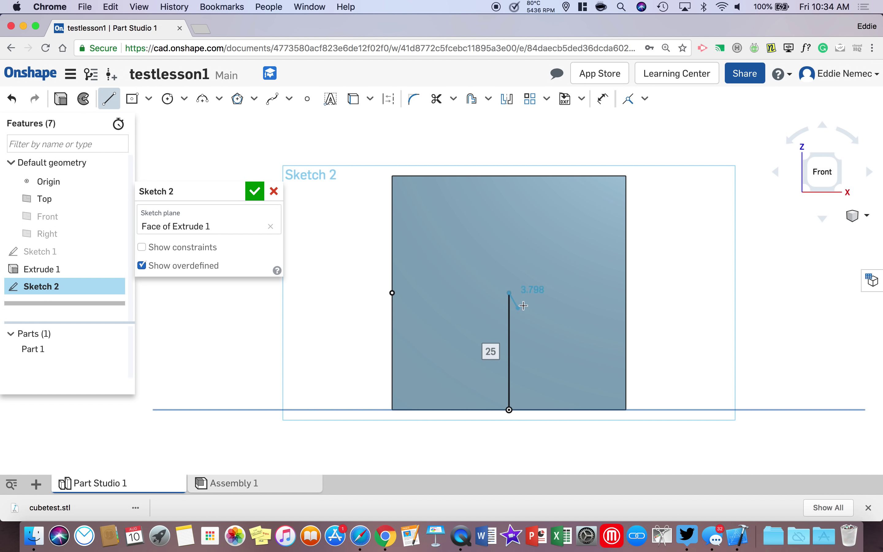
right_click(551, 297)
left_click(570, 303)
right_click_drag(525, 285, 448, 258)
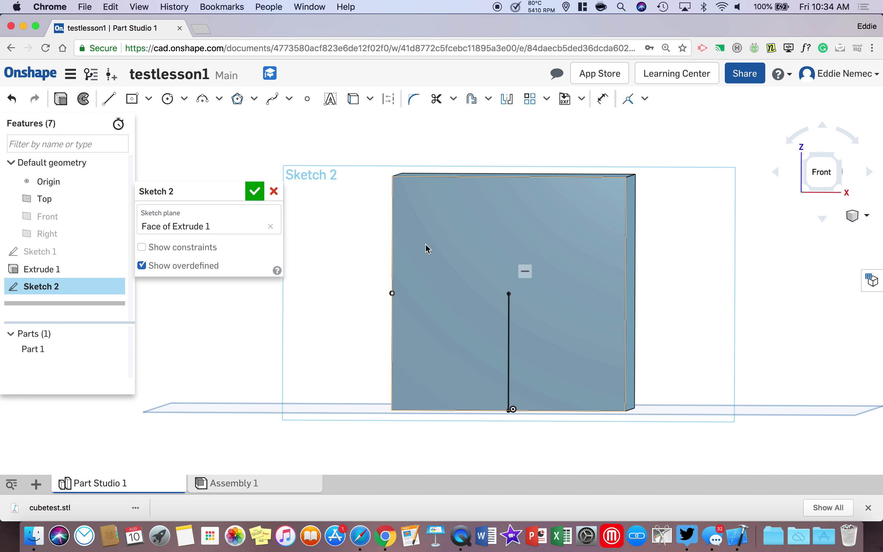
Step: Draw a centre-point circle on the vertical line's top endpoint and dimension it to 25 mm diameter
left_click(185, 100)
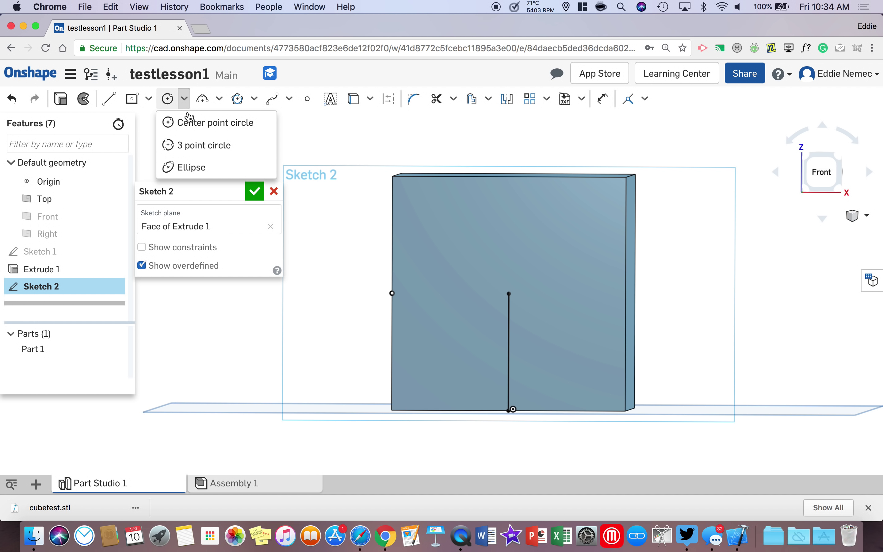
left_click(212, 123)
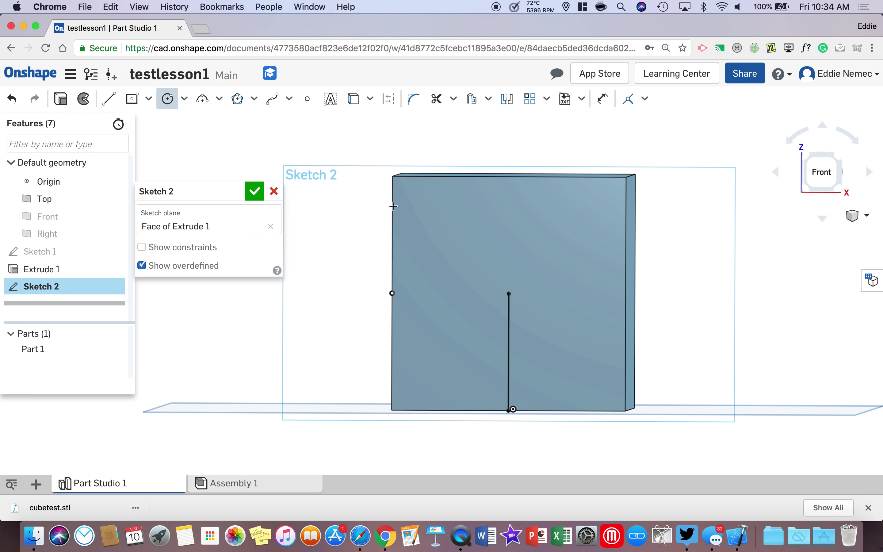
left_click(509, 294)
left_click(535, 319)
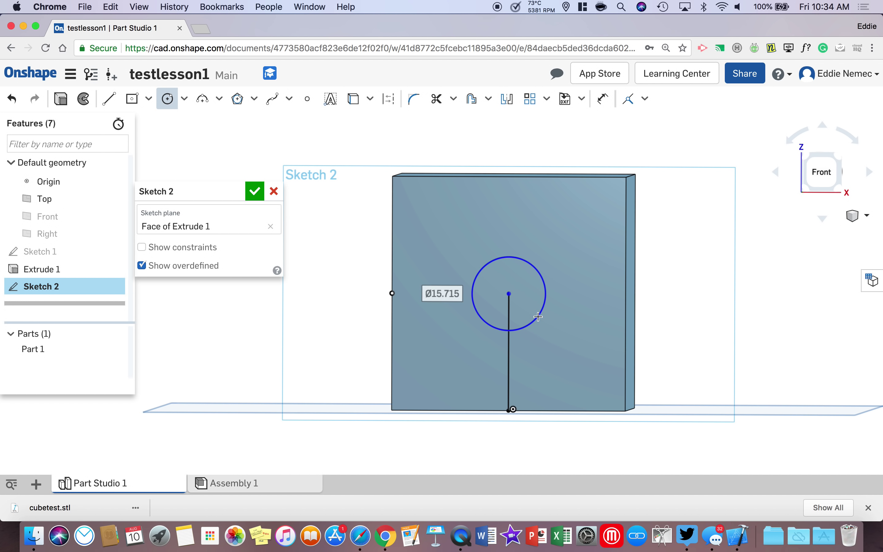
left_click(603, 98)
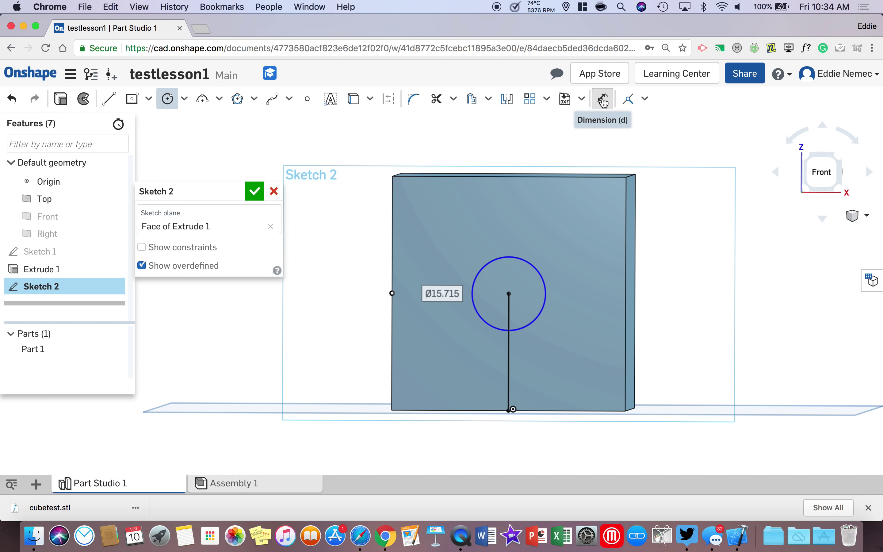
left_click(526, 255)
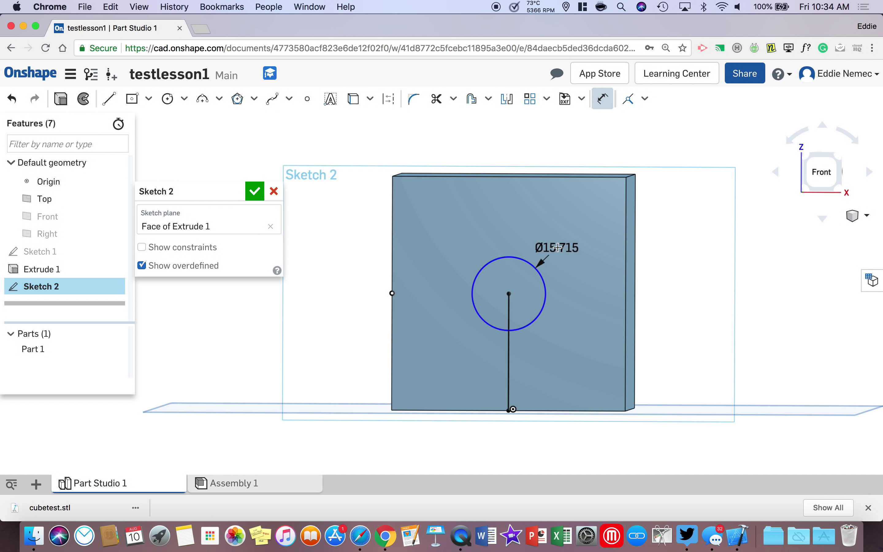
left_click(558, 247)
type("25")
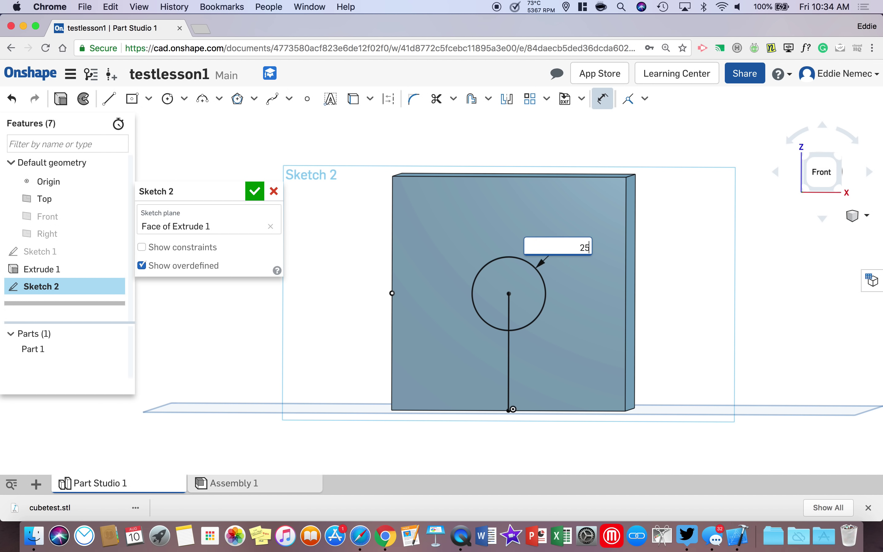
key("Return")
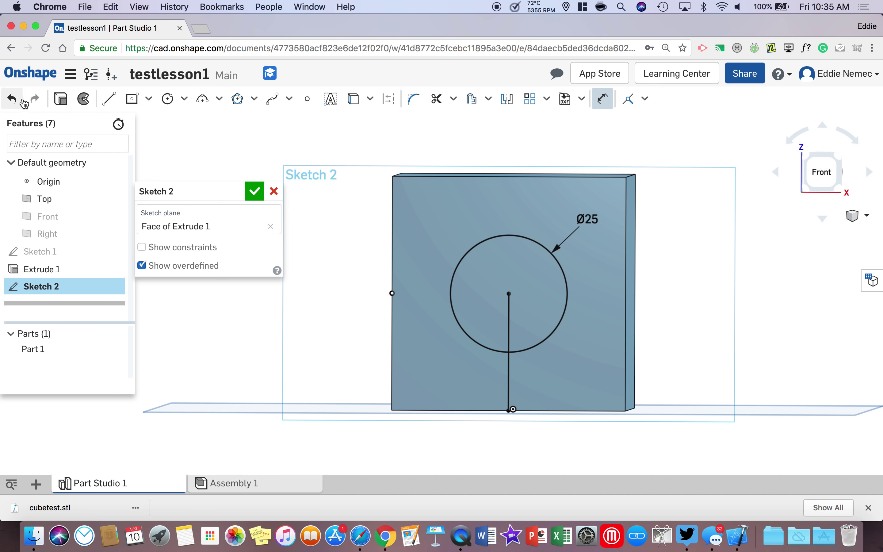
Step: Extrude the 25 mm circle as a Remove cut with Through all end type
left_click(61, 103)
right_click_drag(282, 177, 321, 174)
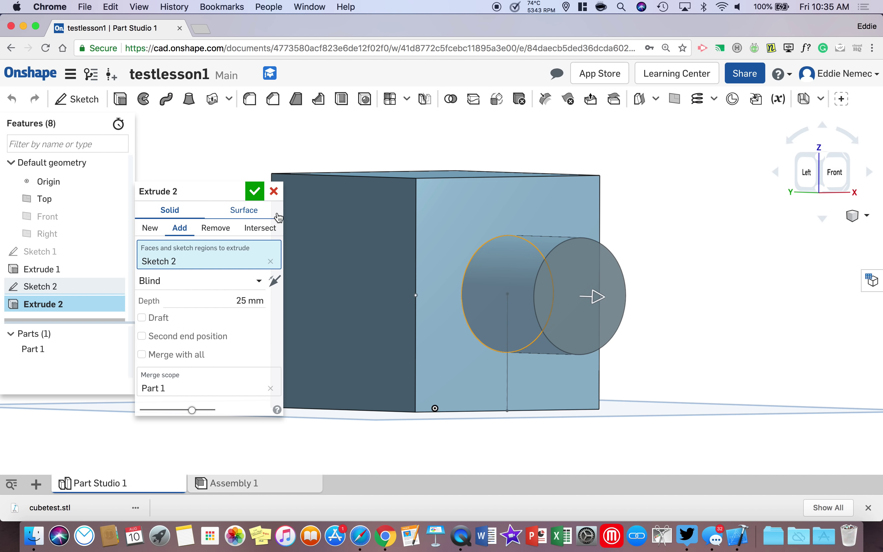
left_click(219, 228)
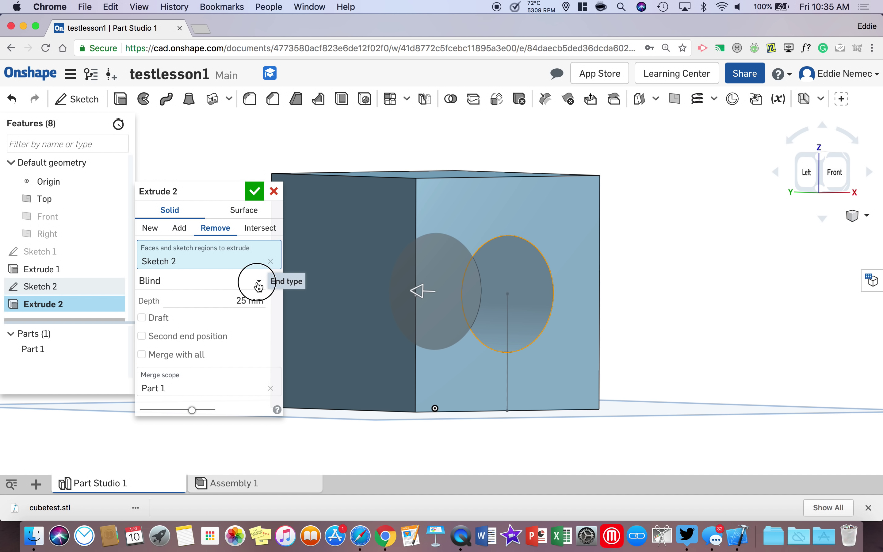
left_click(207, 284)
left_click(196, 405)
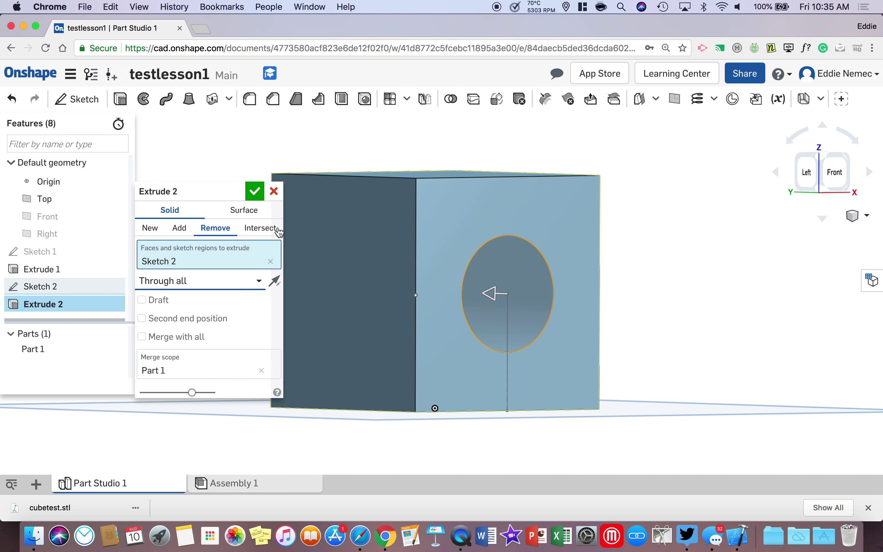
left_click(255, 191)
right_click_drag(292, 229, 629, 245)
Step: Switch to the Top view, fit the part, and start a sketch on the cube's top face
left_click(835, 171)
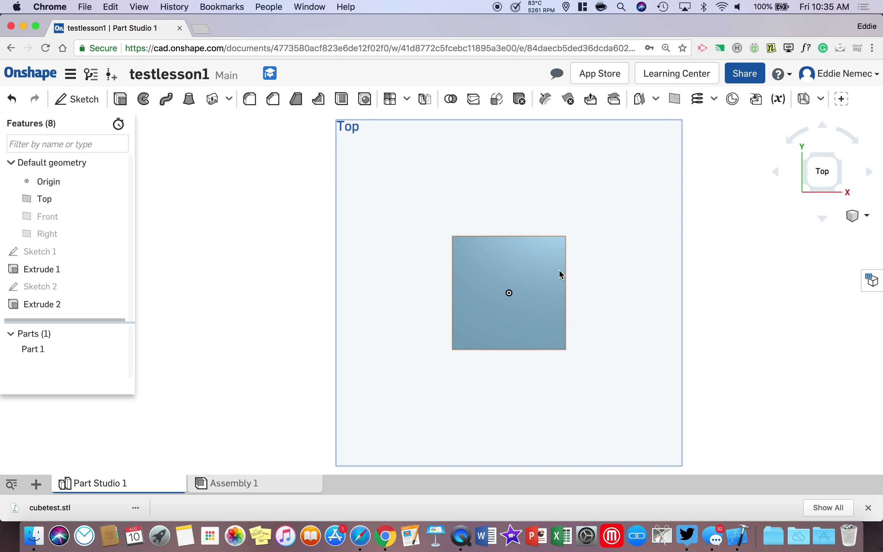
key("f")
scroll(527, 290, "up", 2)
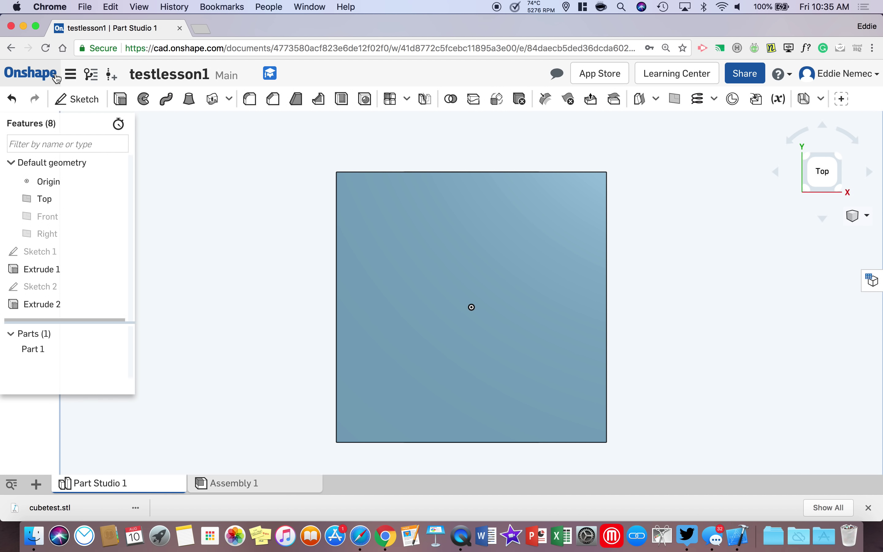
left_click(81, 100)
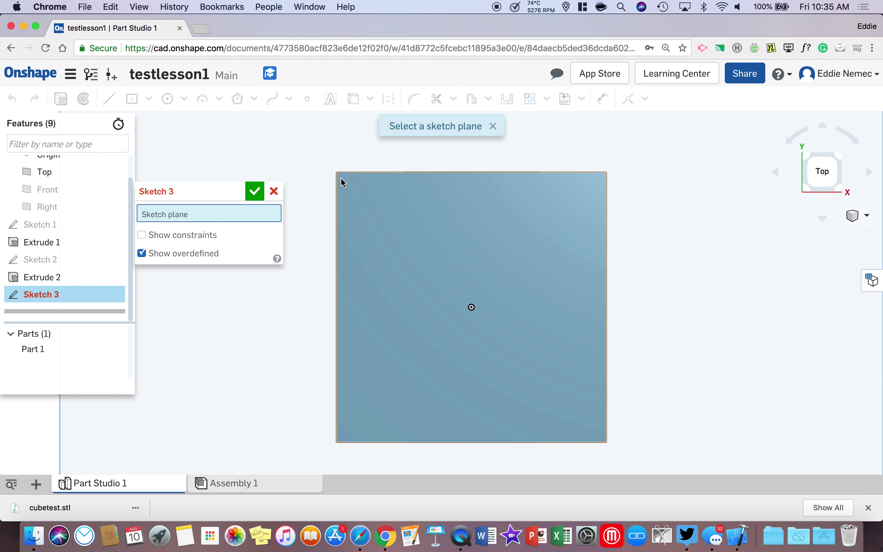
left_click(391, 214)
left_click_drag(217, 188, 154, 167)
Step: Draw a circle centred on the sketch origin, dimension it to 25 mm diameter, and finish the sketch
left_click(167, 98)
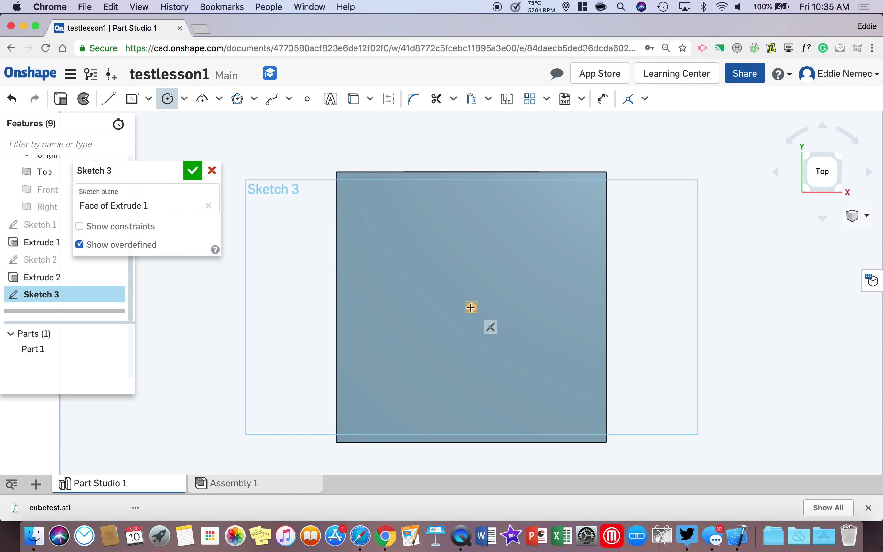
left_click(471, 308)
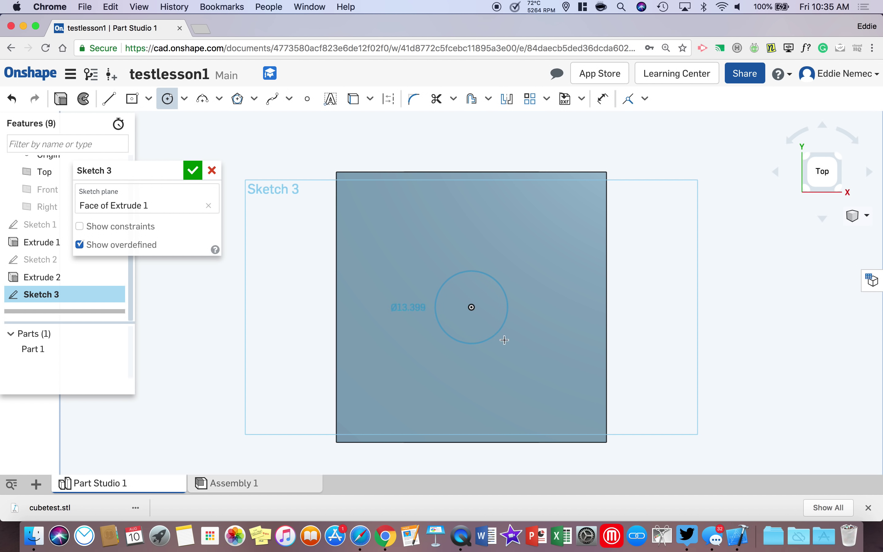
left_click(520, 356)
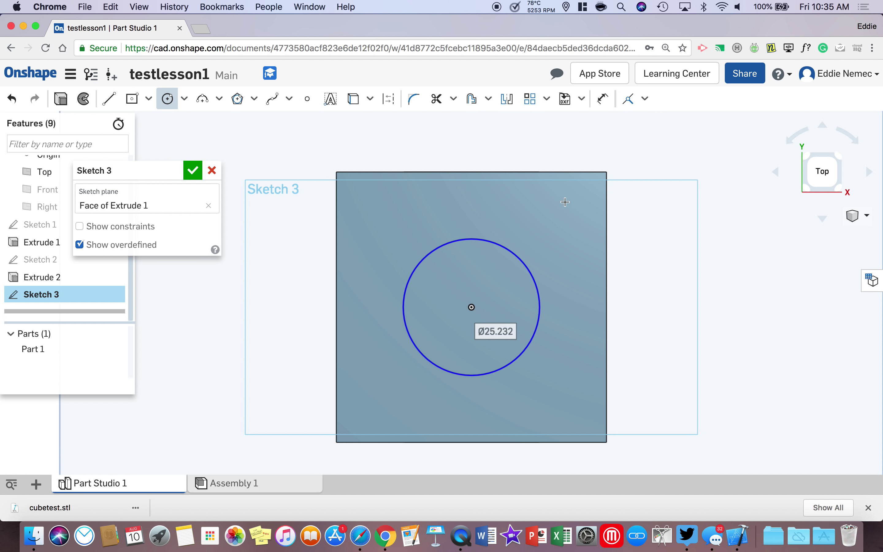
left_click(603, 100)
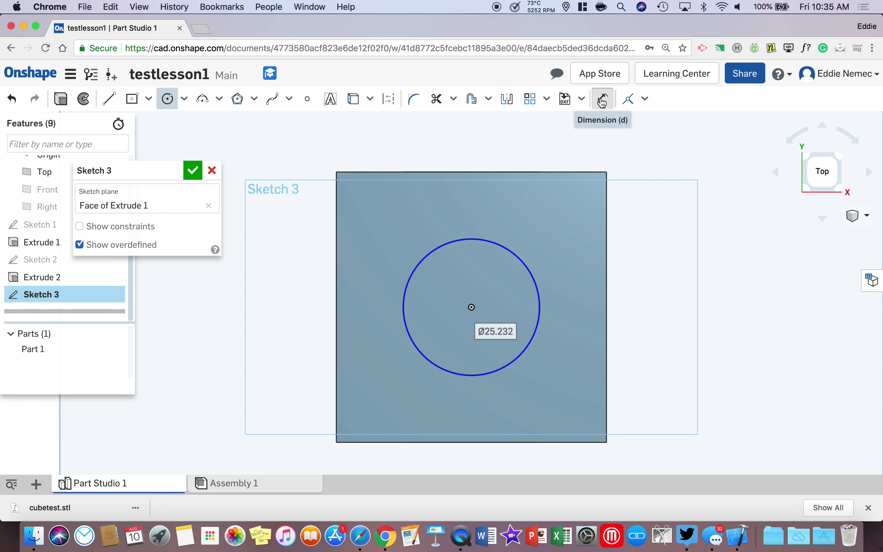
left_click(507, 248)
left_click(513, 240)
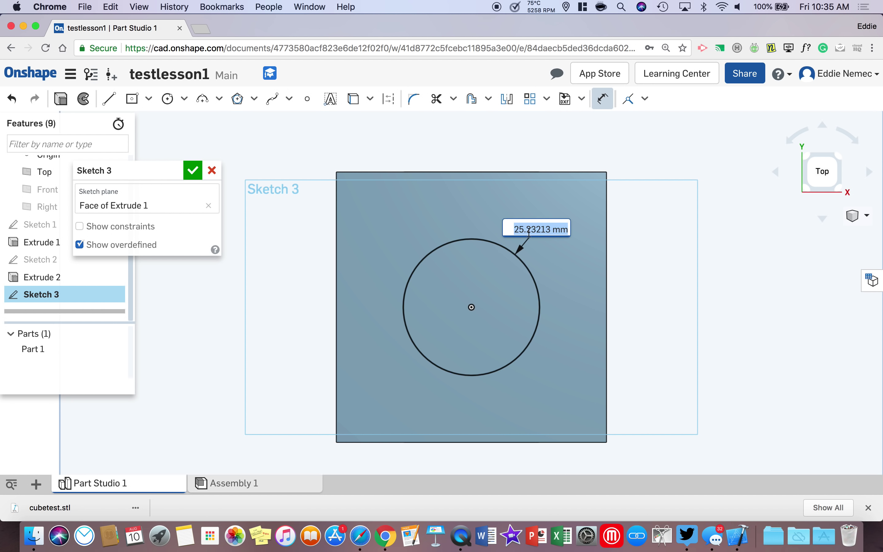
type("25")
key("Return")
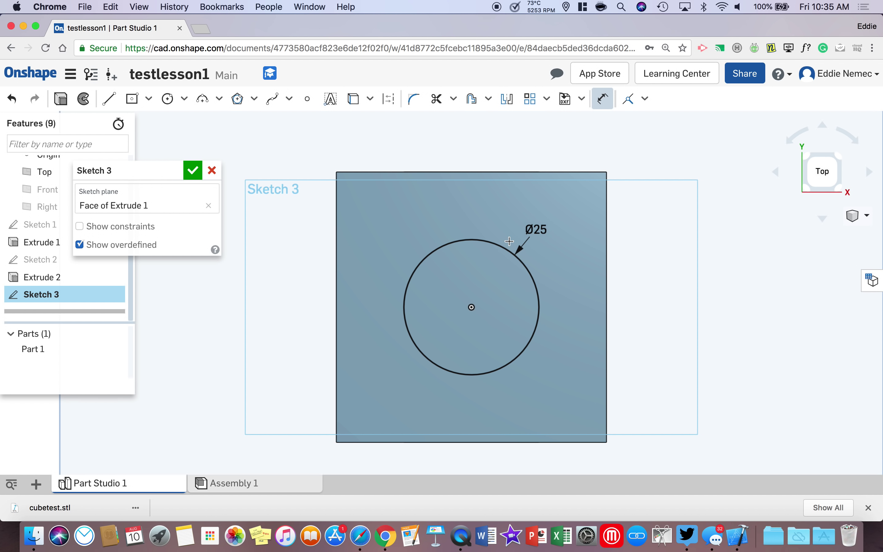
left_click(61, 98)
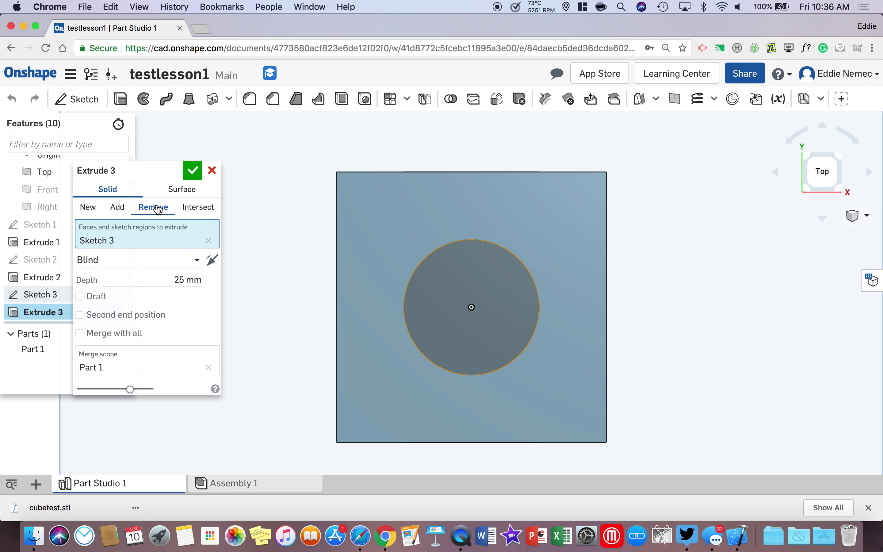
Step: Set Extrude 3's Remove cut to Through all and apply it, making the second hole
left_click(196, 260)
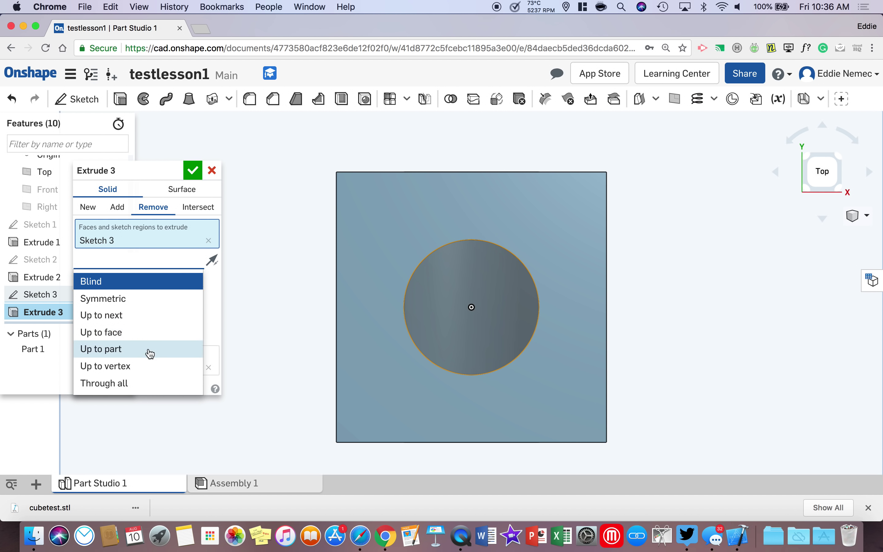
left_click(146, 383)
left_click(194, 178)
right_click_drag(278, 258, 544, 298)
left_click(825, 189)
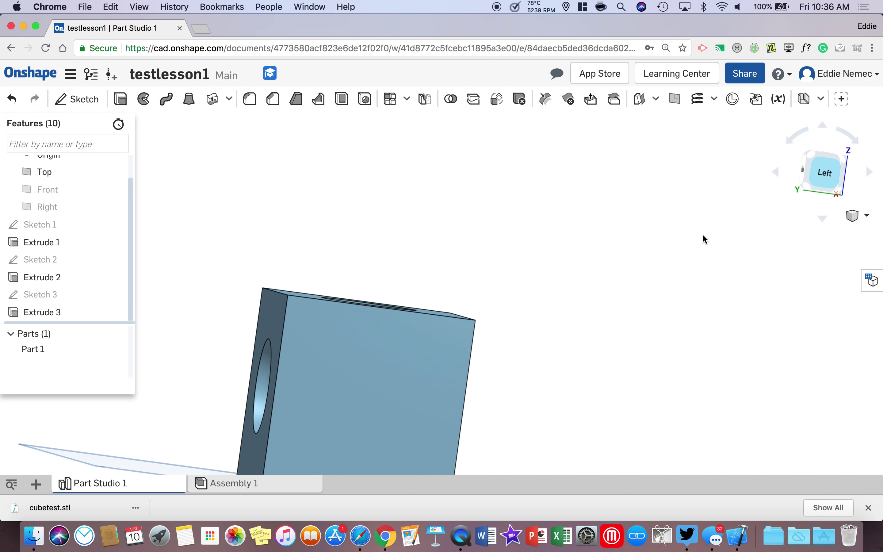
Step: Start a sketch on the cube's left face and draw a 25 mm vertical line up from the origin
left_click(76, 99)
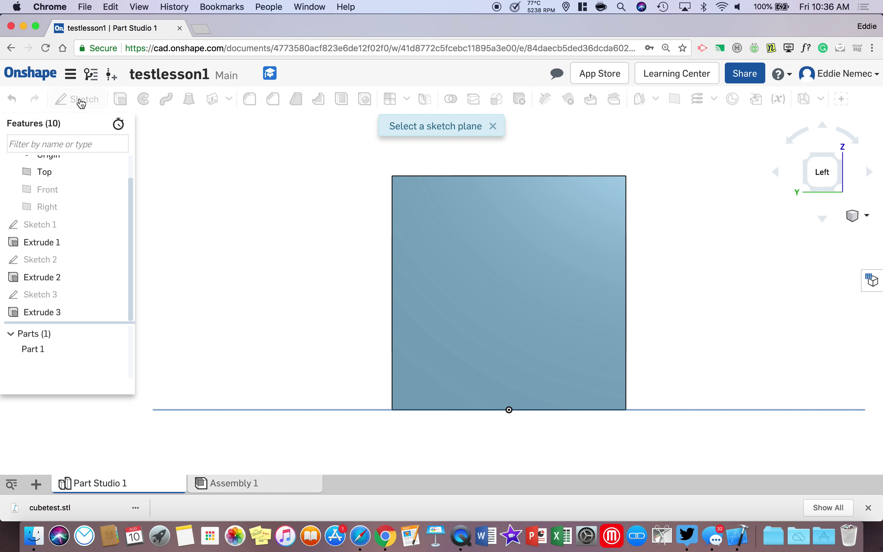
left_click(450, 241)
left_click(109, 99)
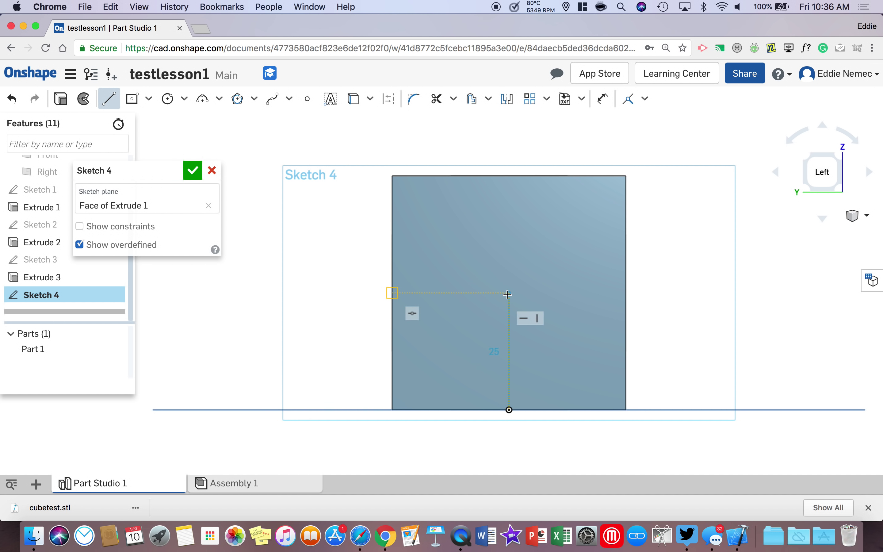
left_click(507, 294)
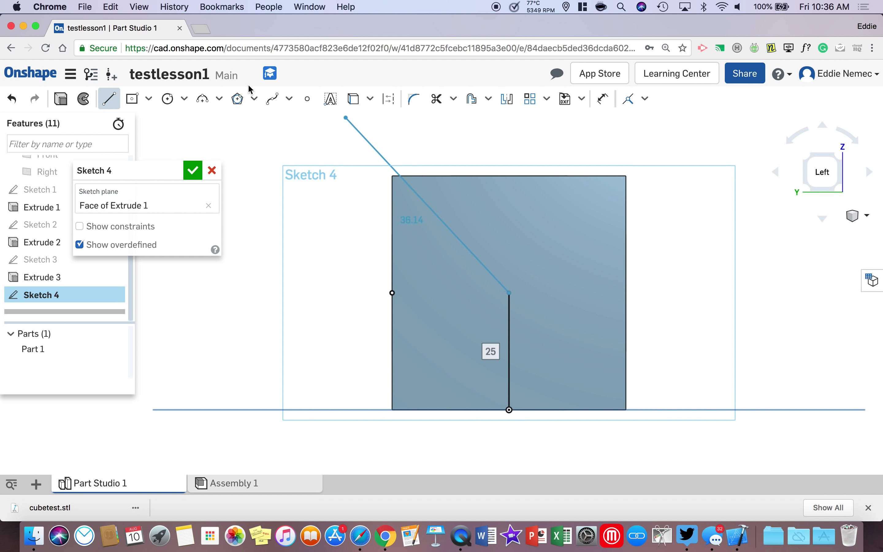
Step: Add a circle centred on the line's top end and dimension it to 25 mm diameter
left_click(167, 100)
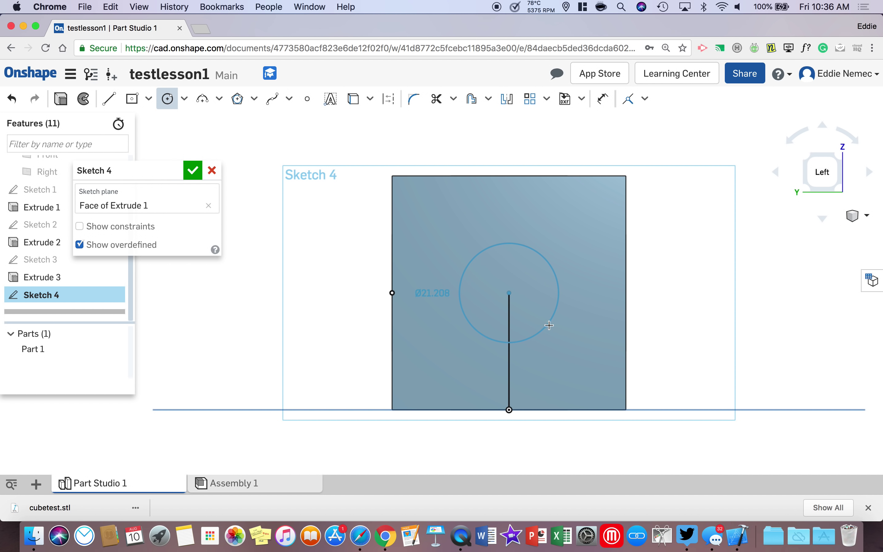
left_click(562, 334)
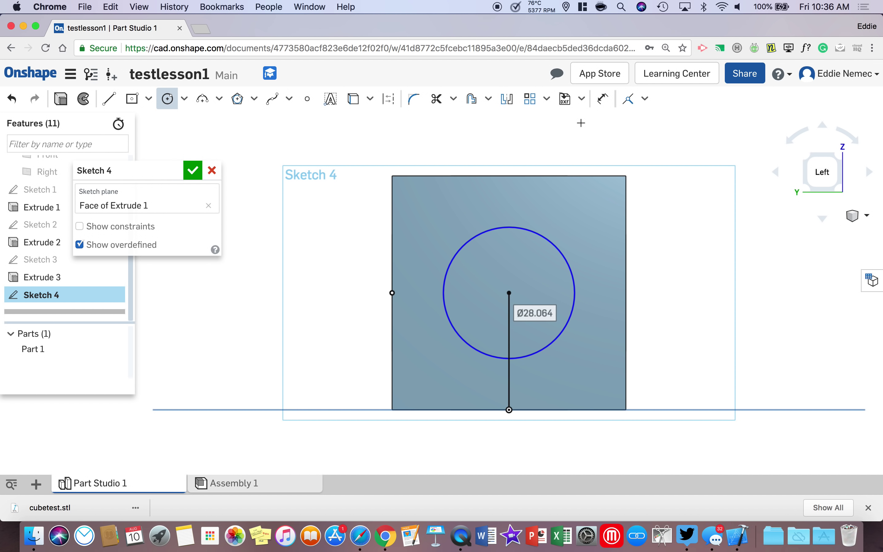
left_click(605, 104)
left_click(554, 240)
left_click(575, 220)
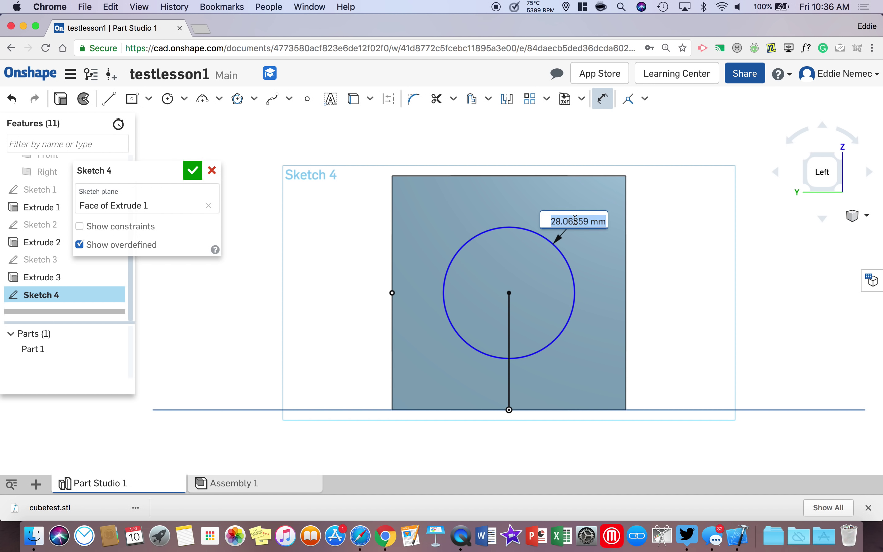
type("2")
key("Return")
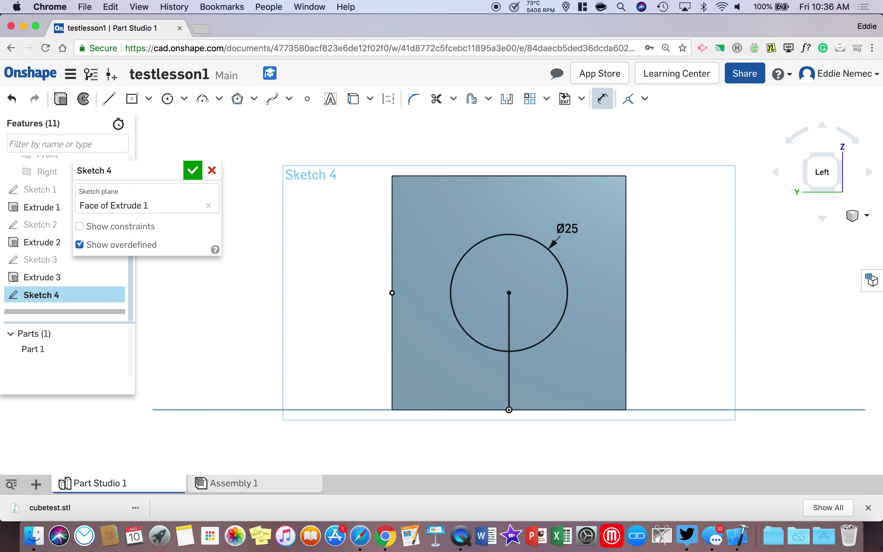
left_click(61, 99)
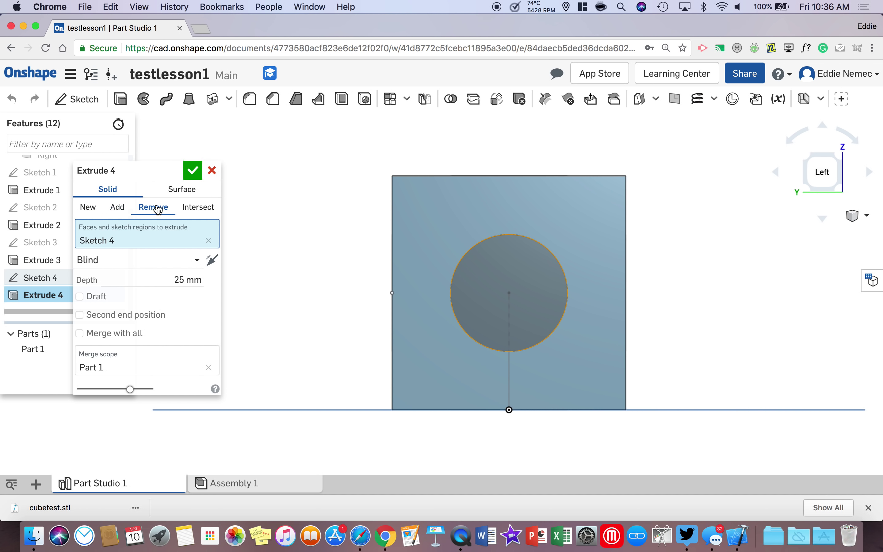
Step: Change Extrude 4's end type from Blind to Through all and apply the Remove cut
left_click(196, 261)
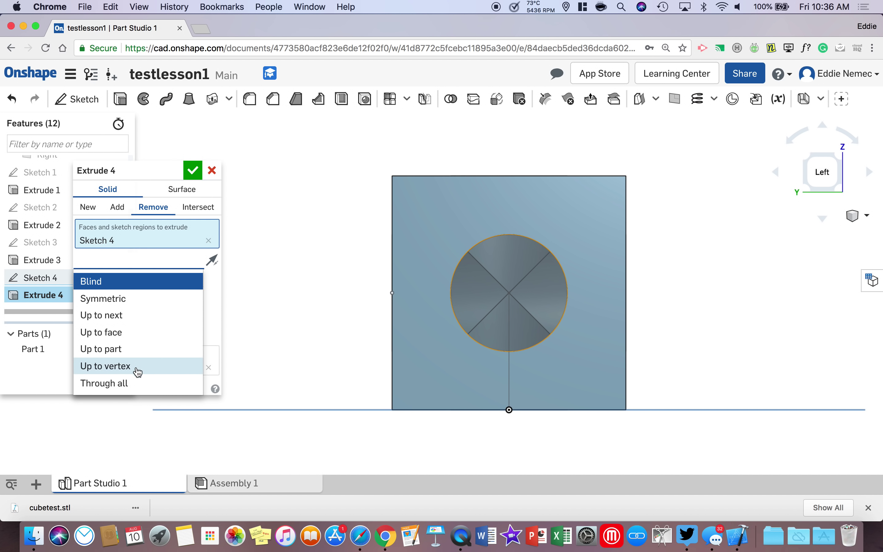
left_click(127, 384)
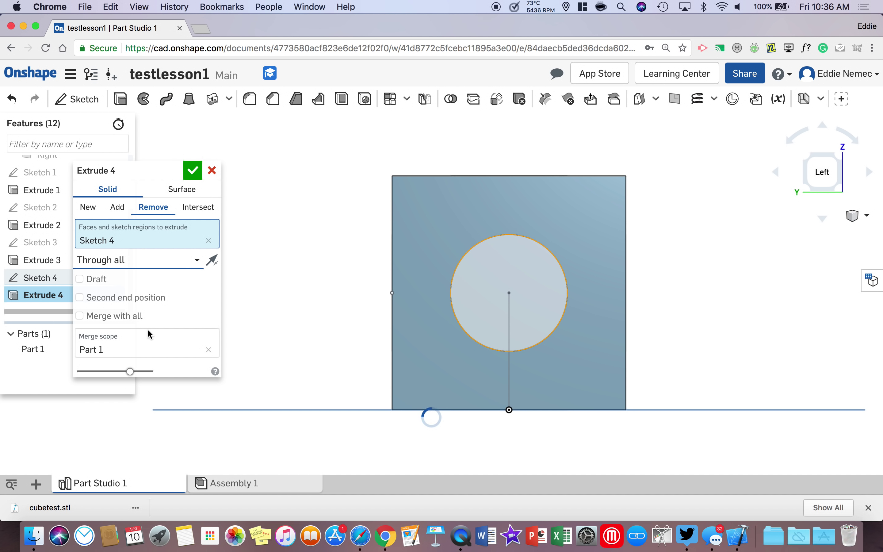
left_click(193, 169)
right_click_drag(236, 196, 511, 313)
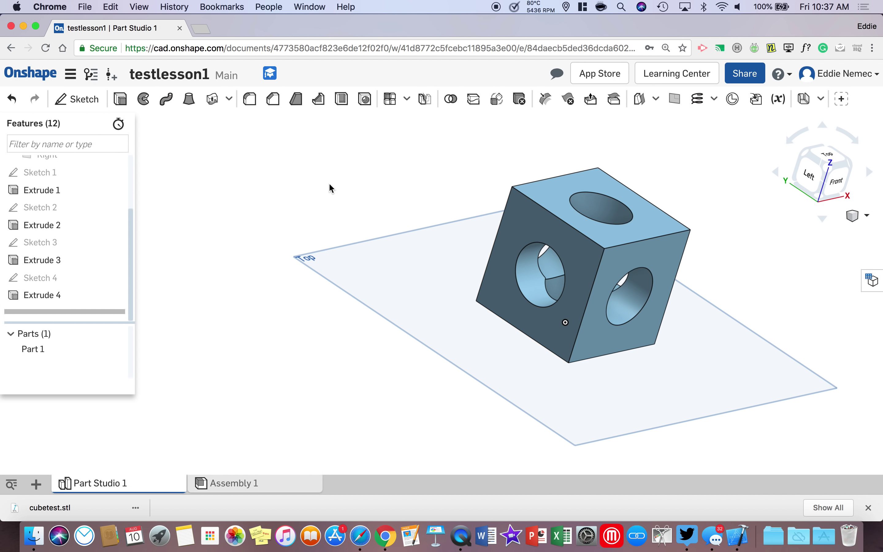
Step: Chamfer the edges of all six cube faces at an equal 5 mm distance
left_click(276, 104)
right_click_drag(487, 229, 507, 251)
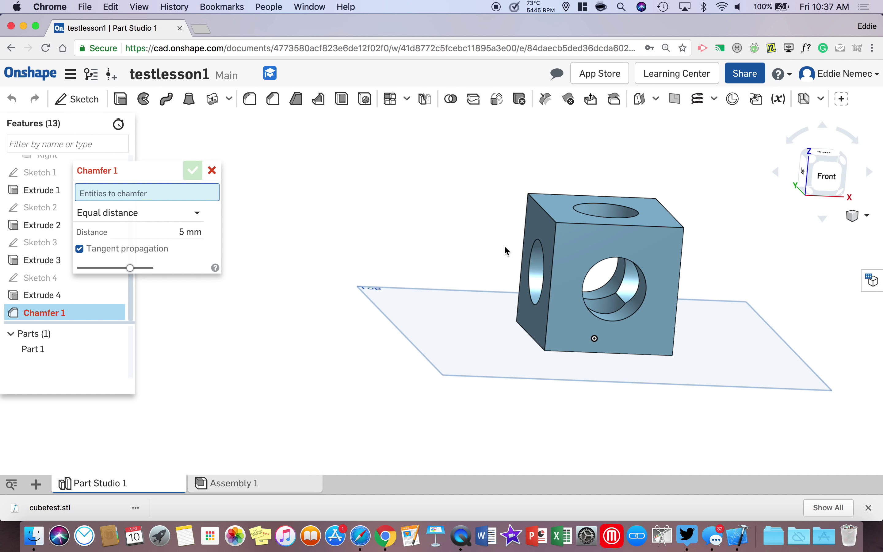
left_click(576, 252)
right_click_drag(575, 252, 408, 228)
left_click(576, 271)
left_click(547, 221)
left_click(413, 233)
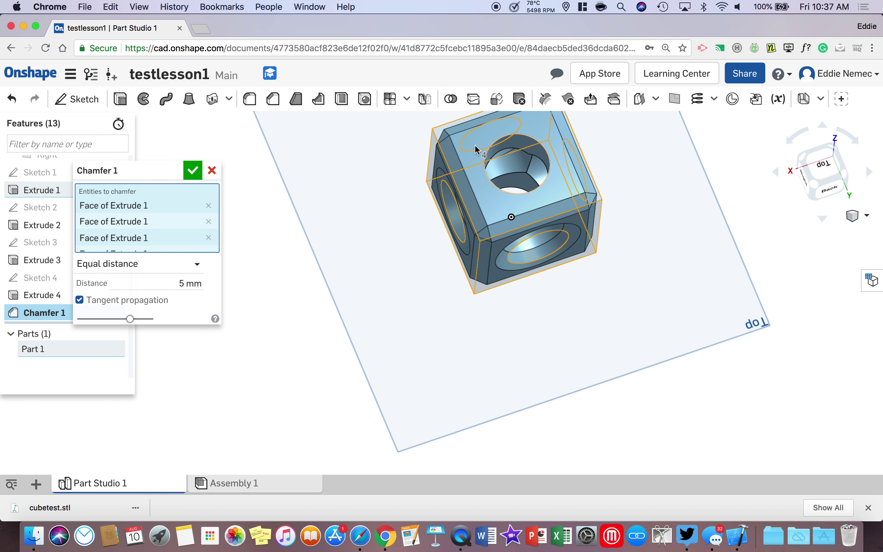
left_click(482, 265)
right_click_drag(482, 265, 467, 321)
left_click(467, 321)
right_click_drag(538, 299, 393, 304)
left_click(191, 171)
right_click_drag(496, 234, 496, 209)
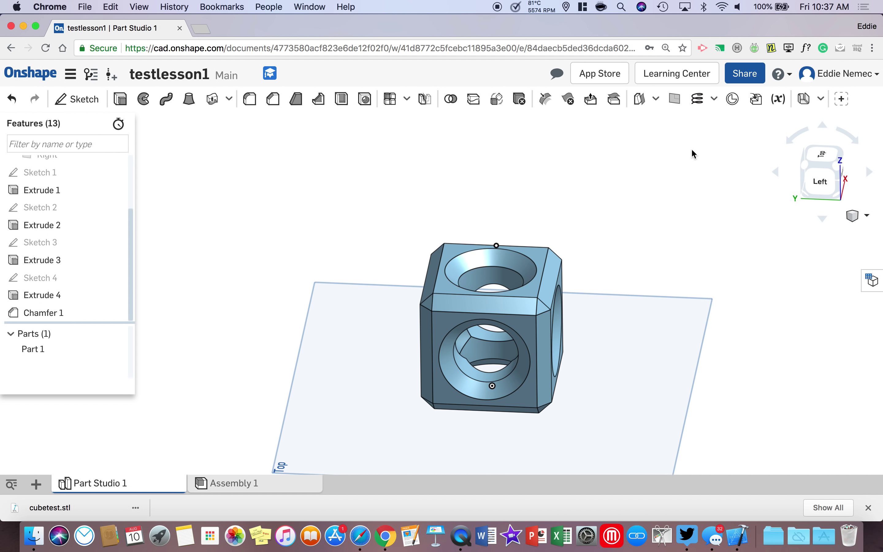
left_click(744, 77)
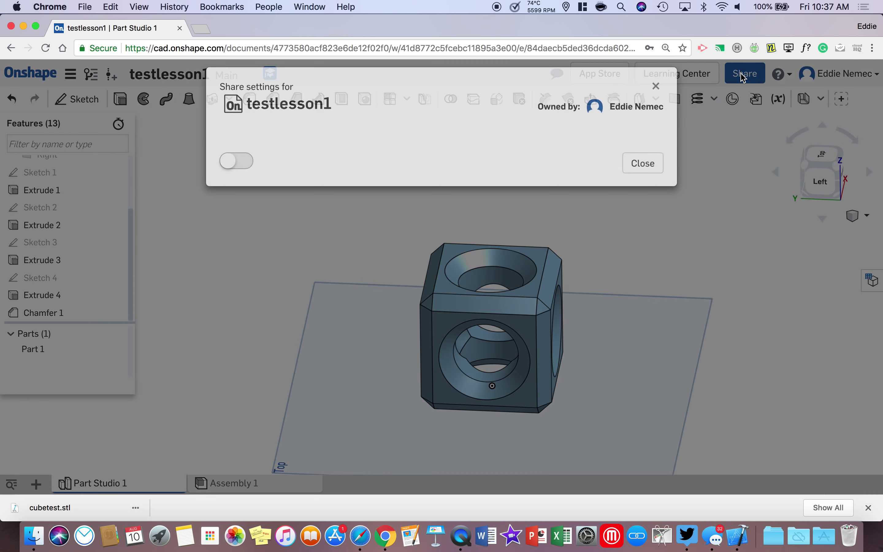
left_click(292, 353)
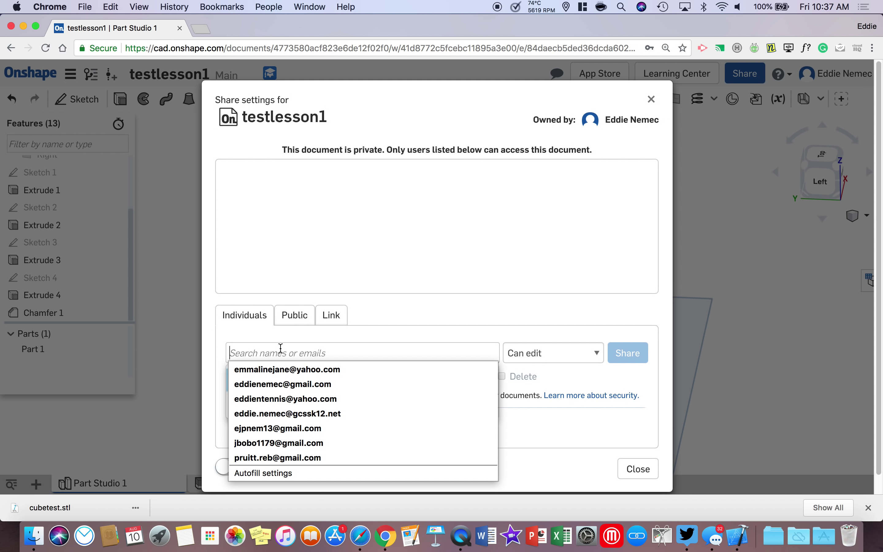
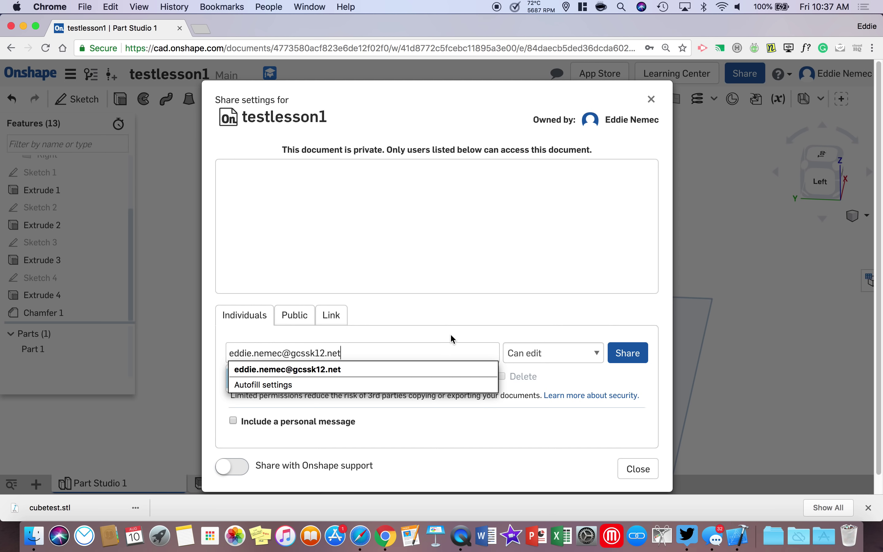
left_click(547, 356)
left_click(547, 356)
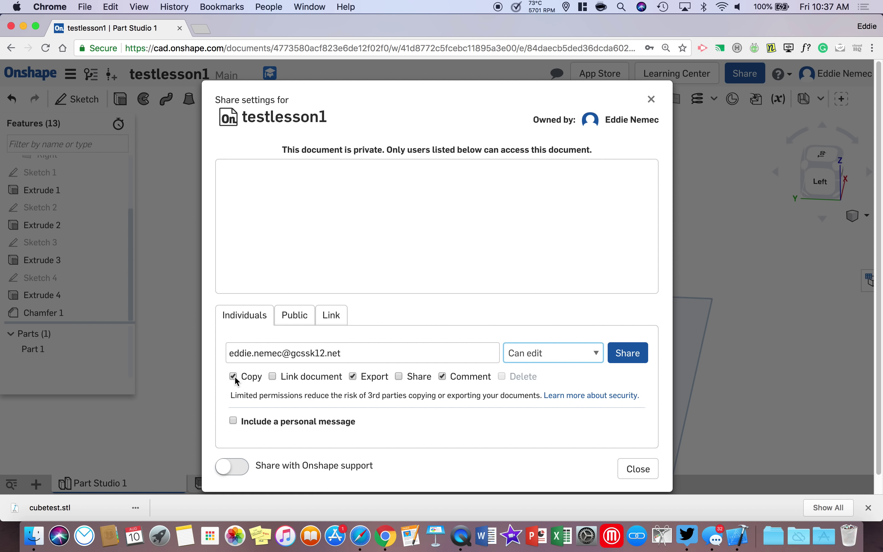
left_click(399, 376)
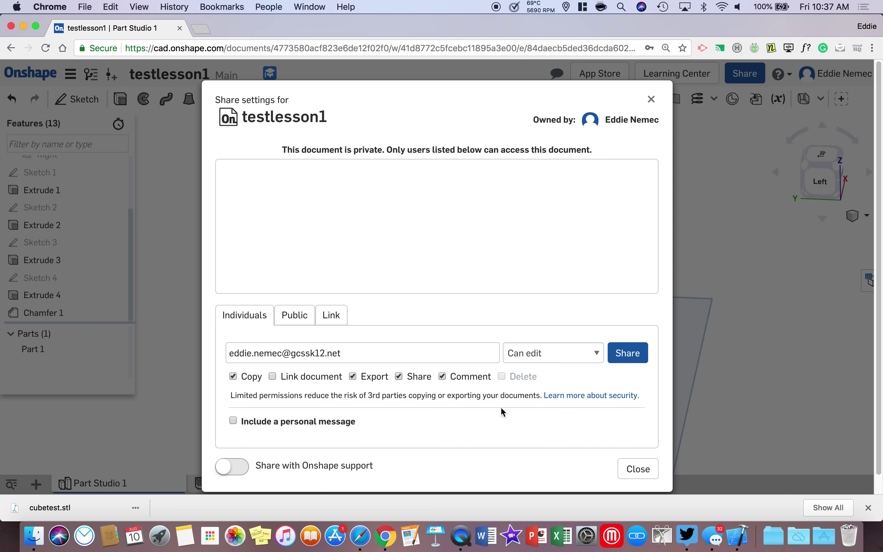
left_click(643, 470)
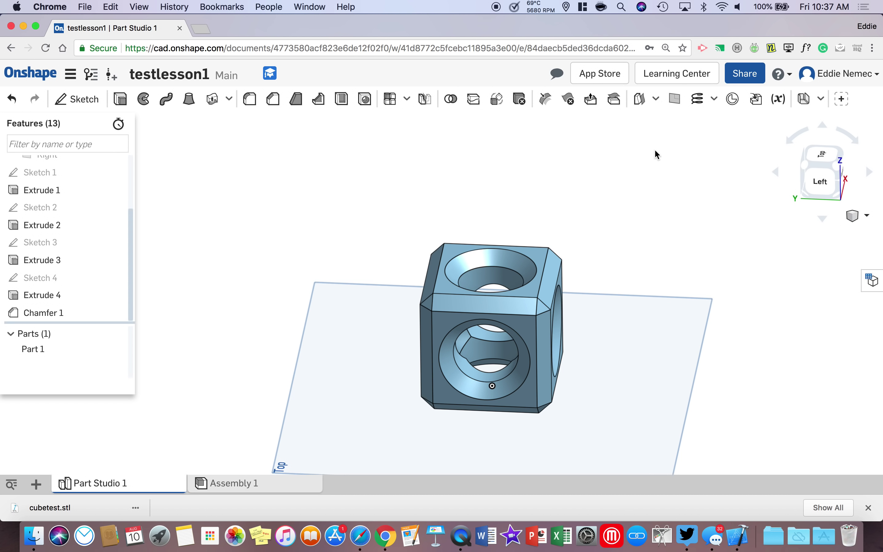